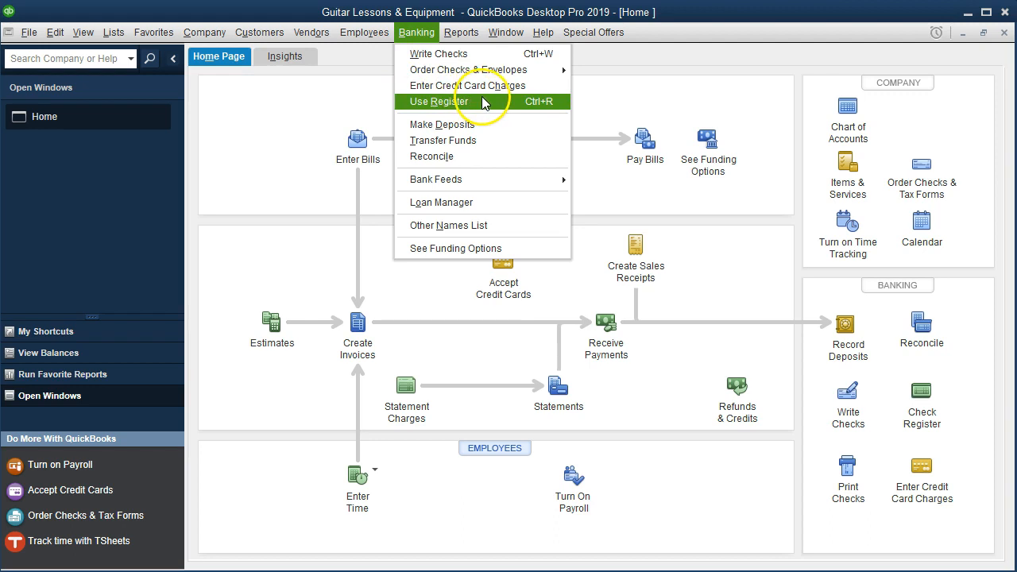
Open the register of the Checking Account.
left_click(471, 103)
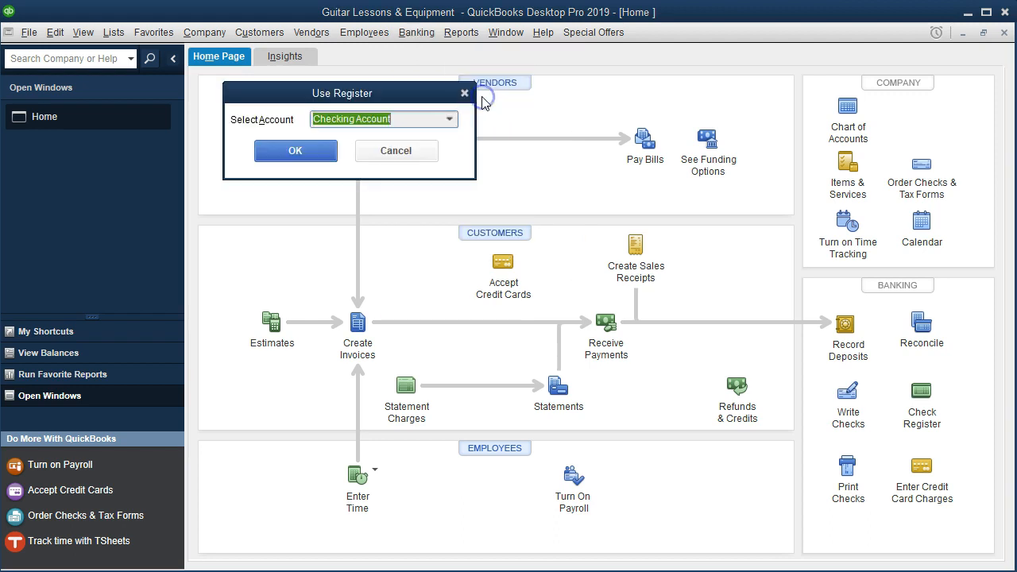
left_click(323, 152)
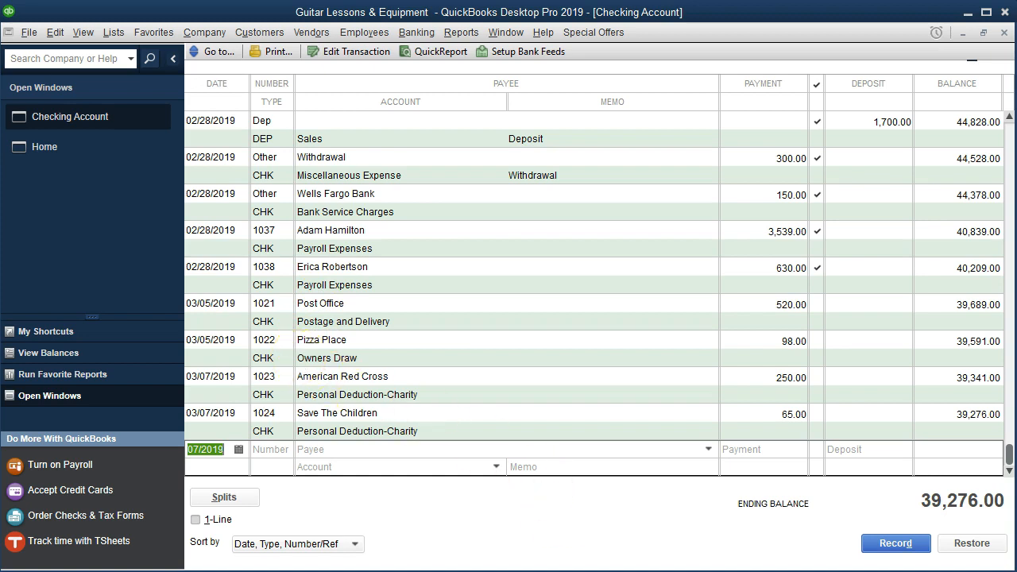
Switch to Bank Stmt March.pdf in Adobe Acrobat Reader and review the balances and the first checks not yet highlighted.
key("alt+Tab")
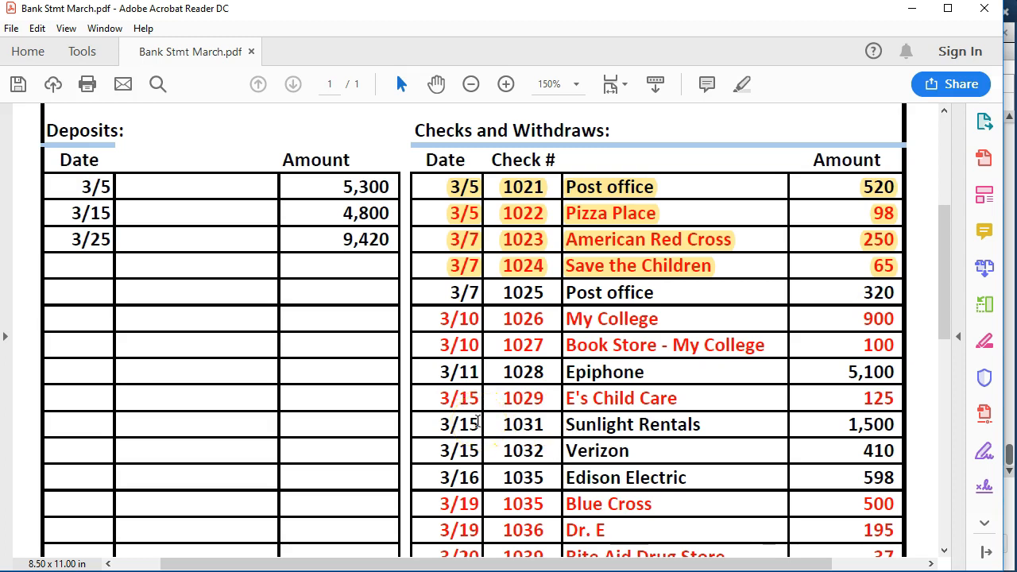
scroll(477, 421, "up", 3)
scroll(478, 425, "up", 2)
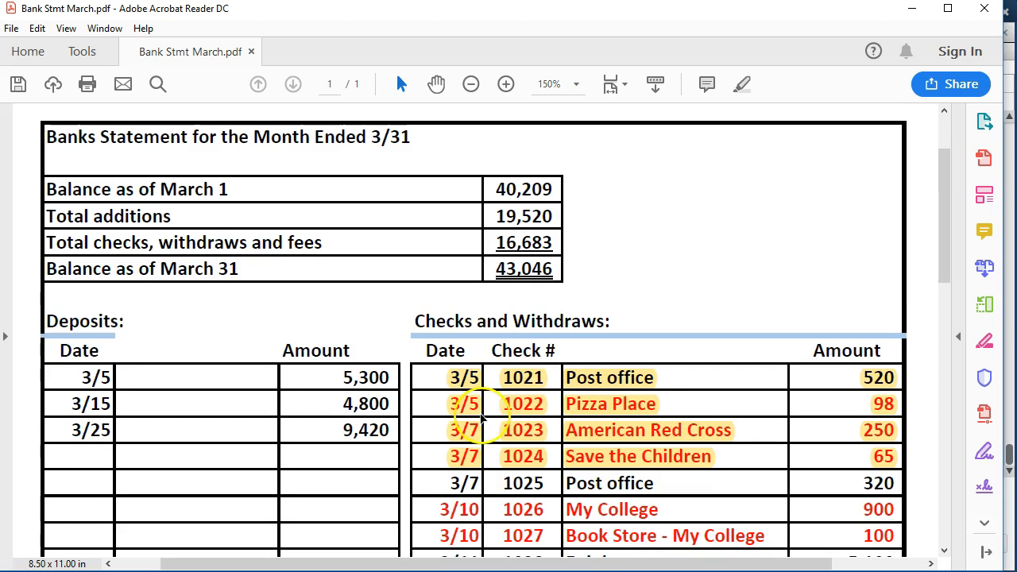
scroll(513, 387, "down", 1)
scroll(513, 387, "down", 1)
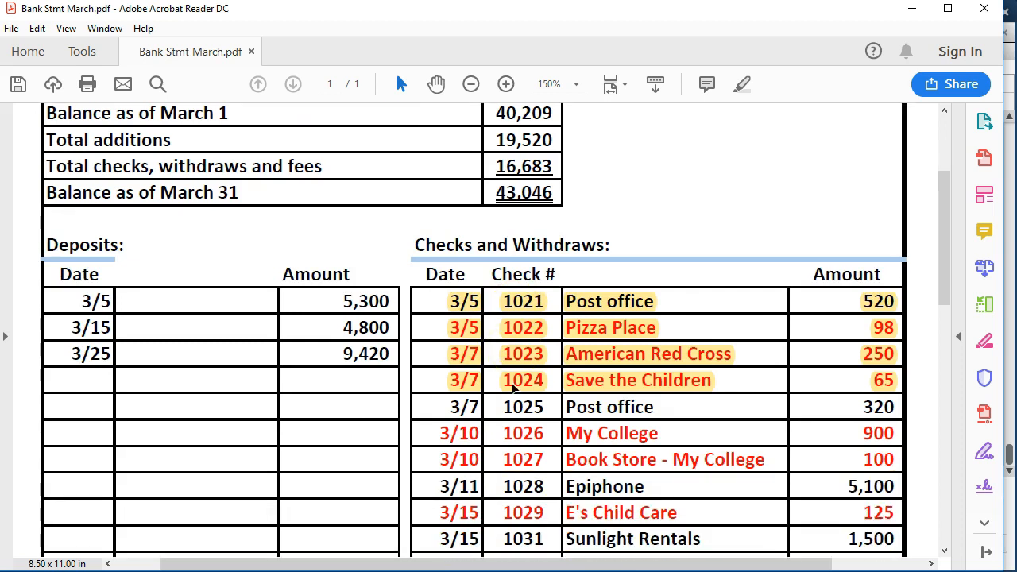
scroll(513, 388, "down", 1)
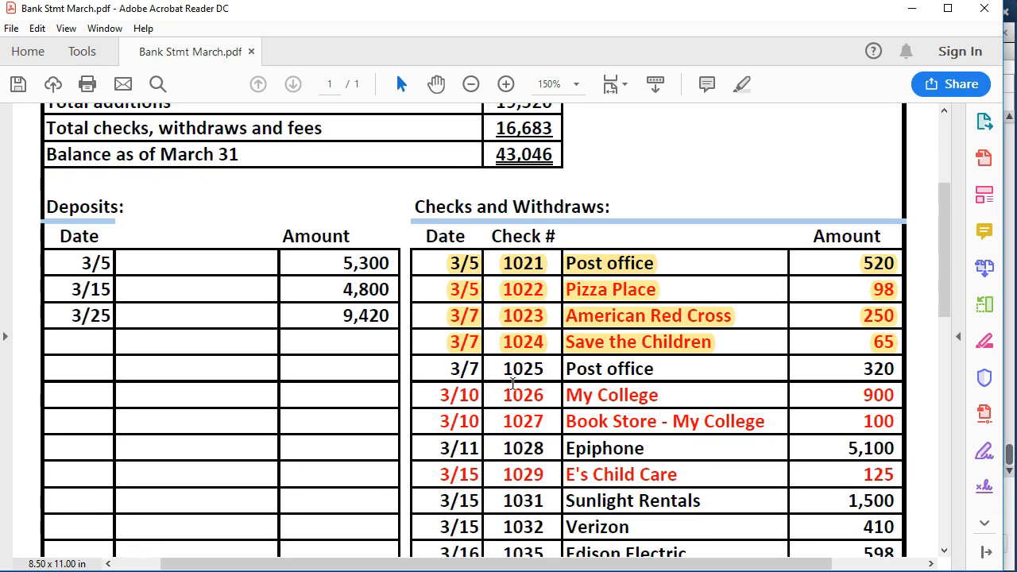
scroll(512, 384, "down", 1)
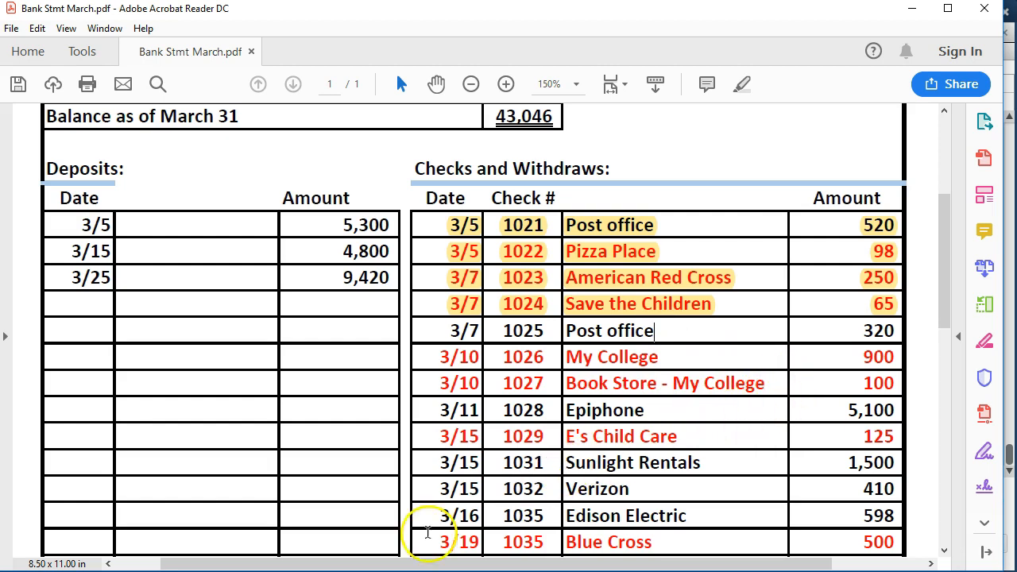
Back in QuickBooks, record check 1025 dated 03/07/2019 to Post Office for 320.00 under Postage and Delivery, keeping the check number.
key("alt+Tab")
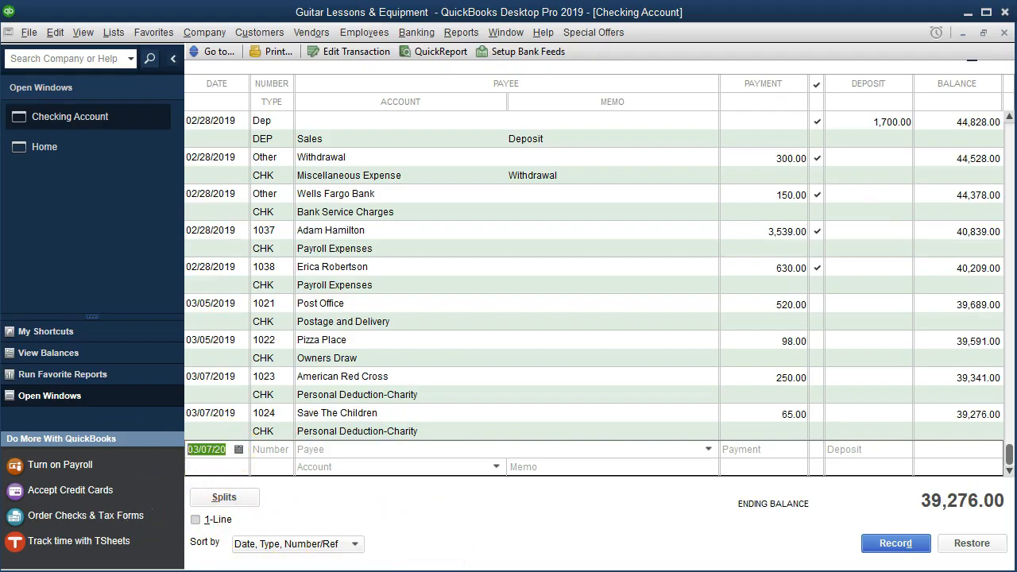
key("Tab")
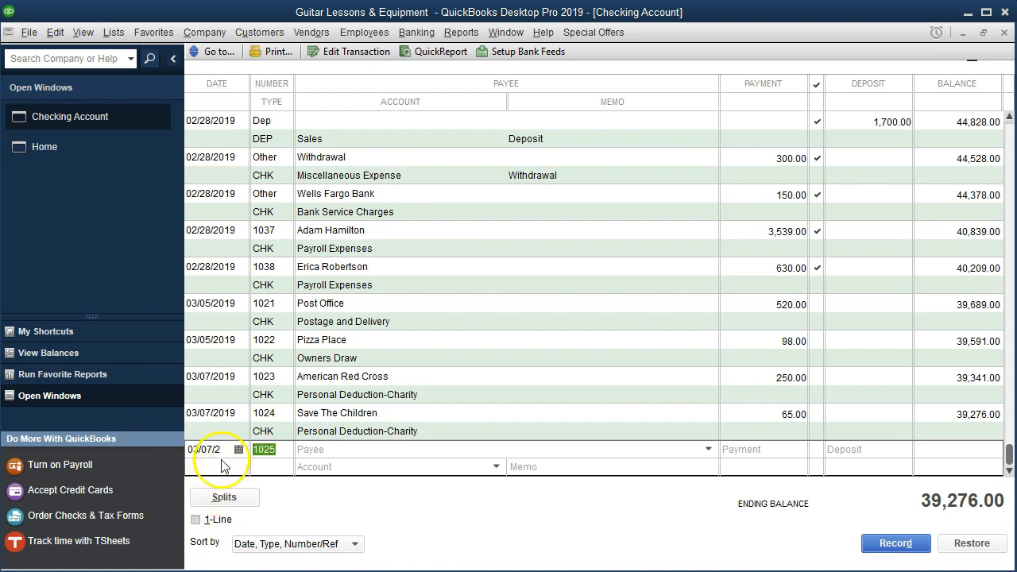
key("Tab")
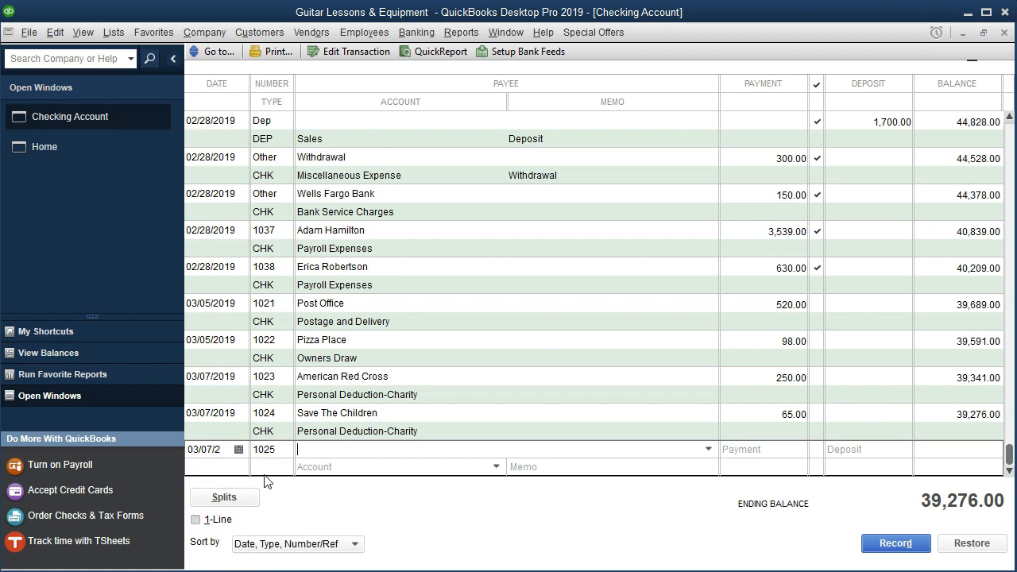
type("Post Office")
key("Tab")
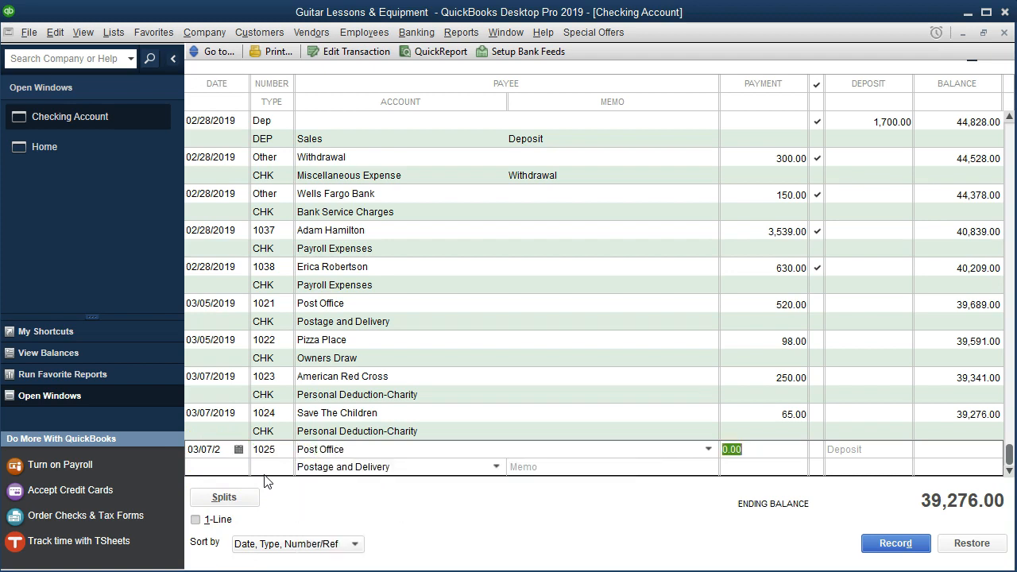
type("320")
key("Tab")
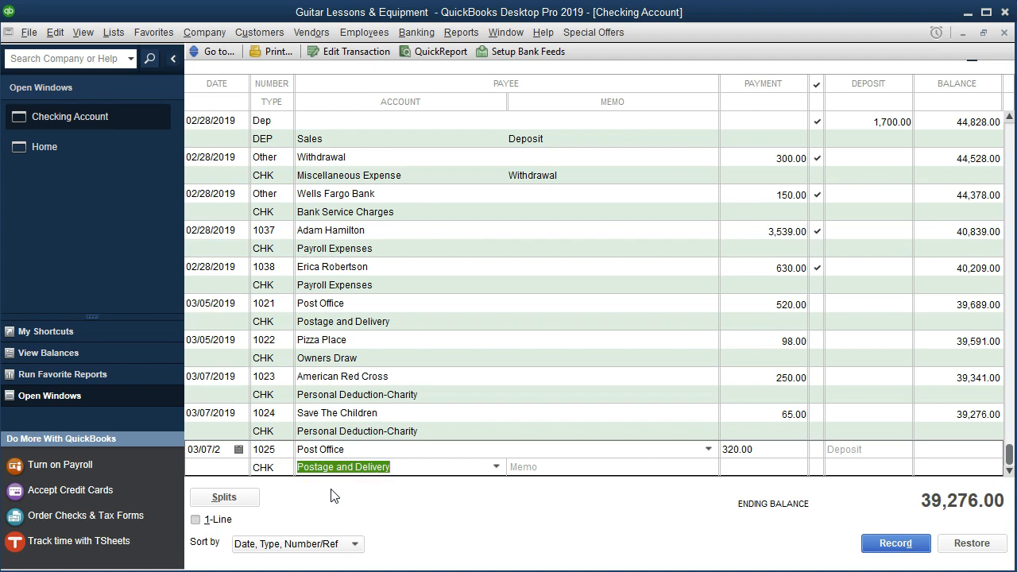
key("Return")
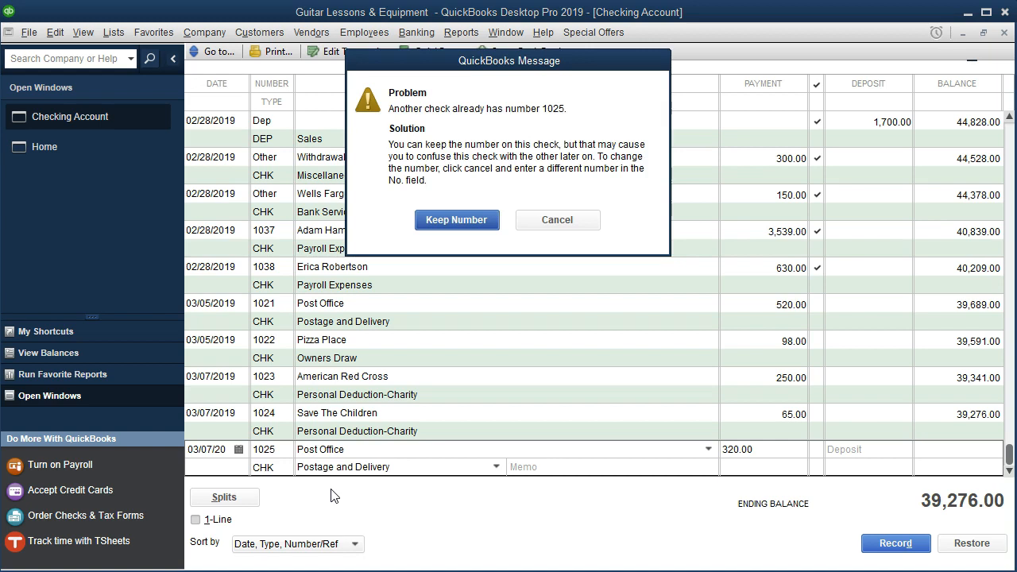
left_click(433, 222)
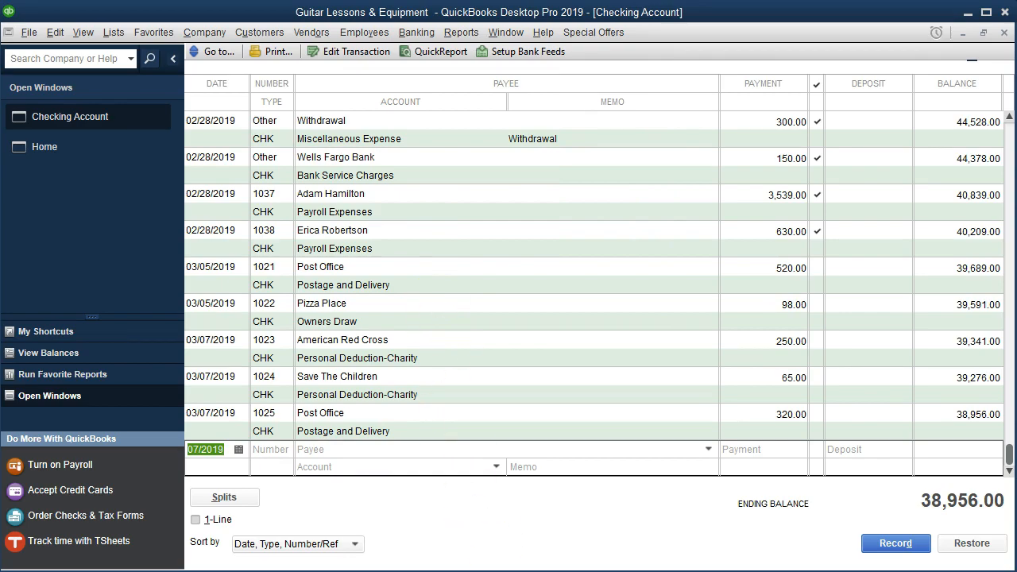
Switch to the March bank statement in Acrobat Reader and highlight the 3/7 check 1025 Post office row.
key("alt+Tab")
left_click_drag(453, 333, 895, 332)
right_click(888, 337)
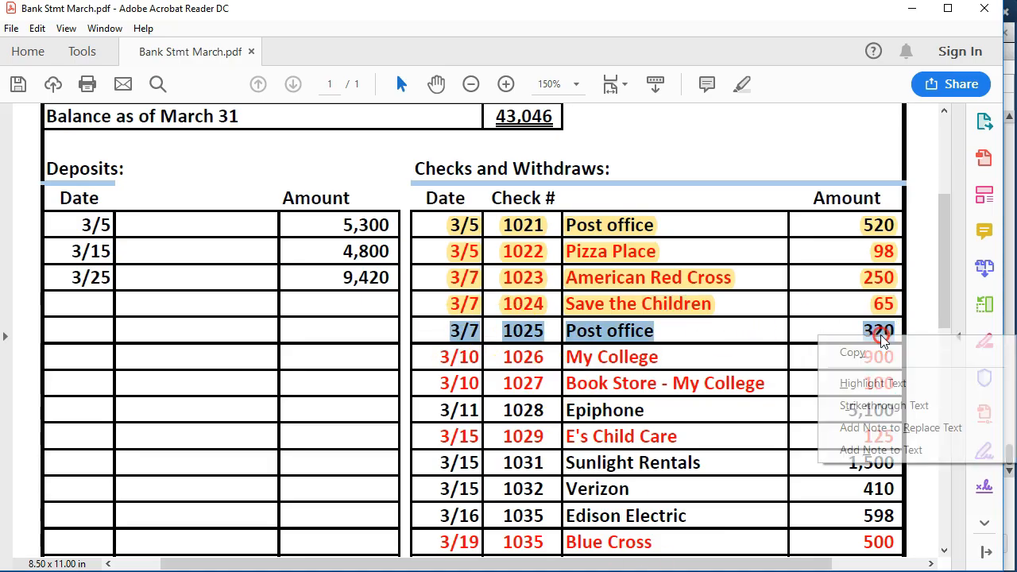
left_click(872, 383)
left_click(674, 357)
left_click(660, 357)
left_click(649, 357)
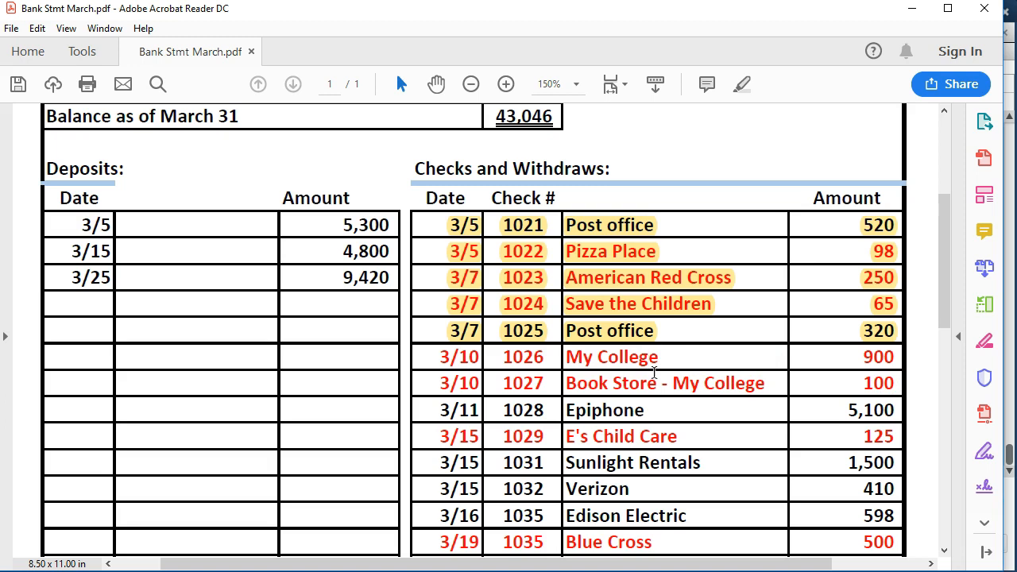
left_click(649, 385)
Back in QuickBooks, enter check 1026 dated 03/10/2019 to My College for 900.00, adding the payee as a new vendor.
key("alt+Tab")
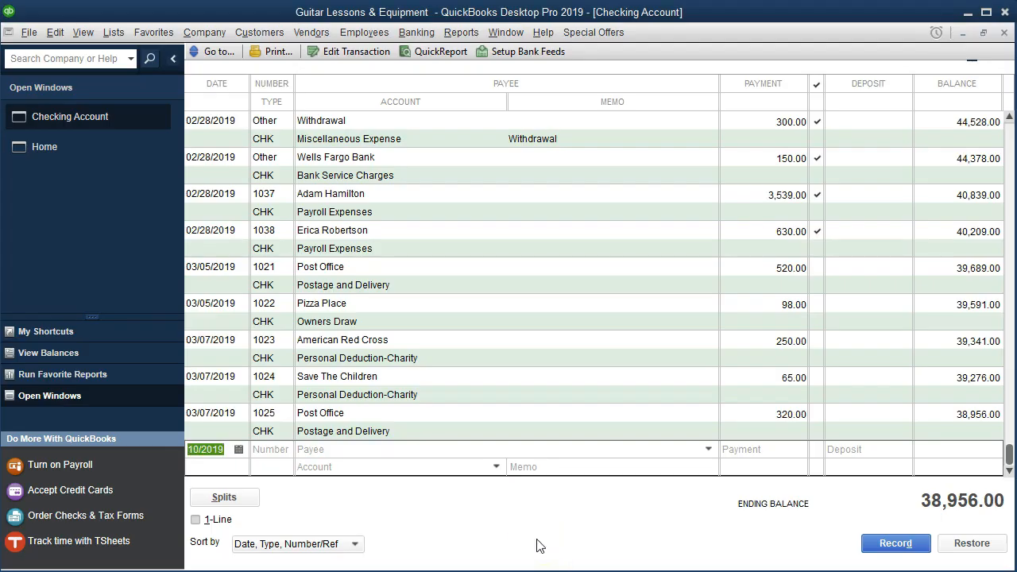
key("Tab")
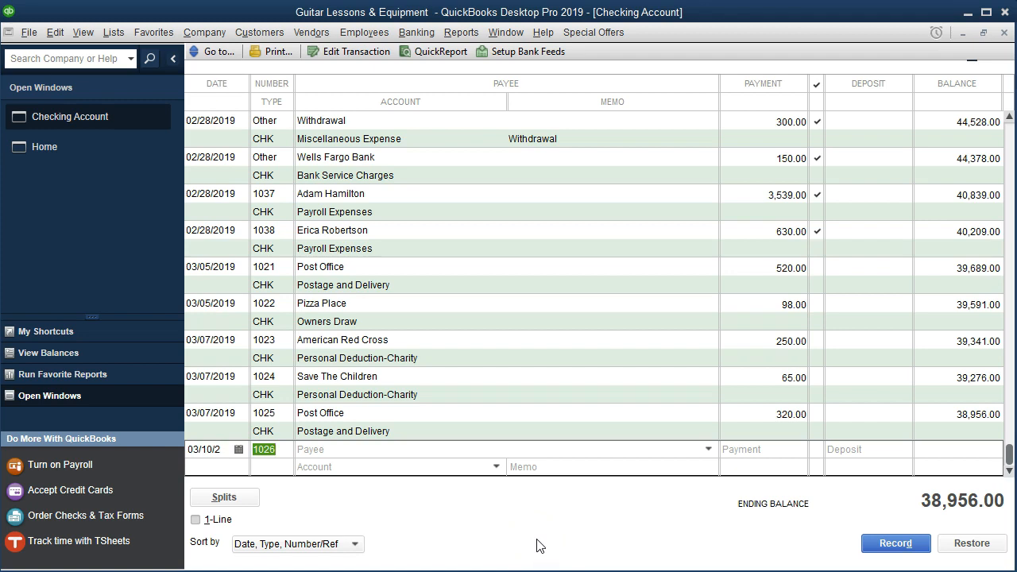
key("Tab")
type("My College")
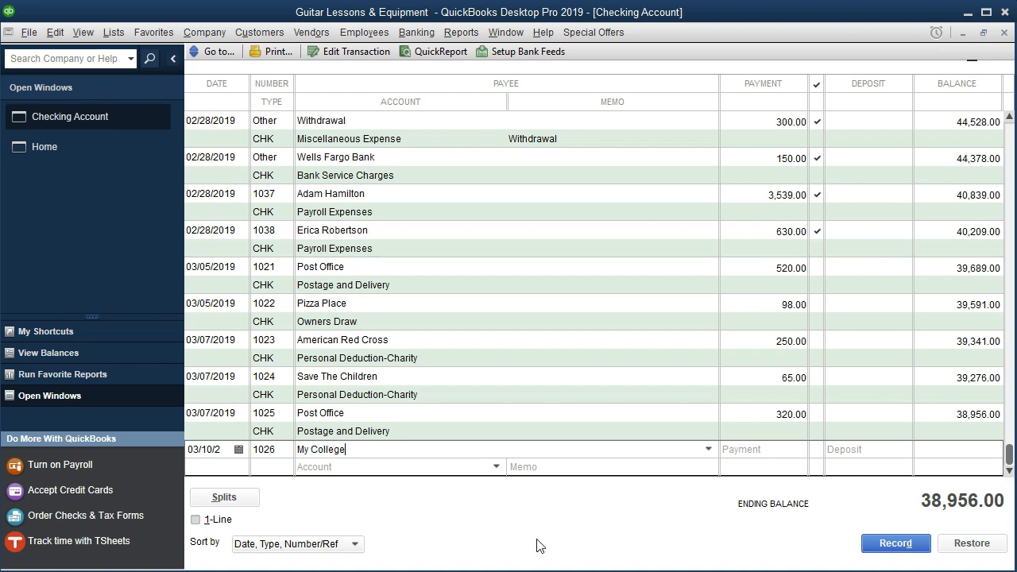
key("Tab")
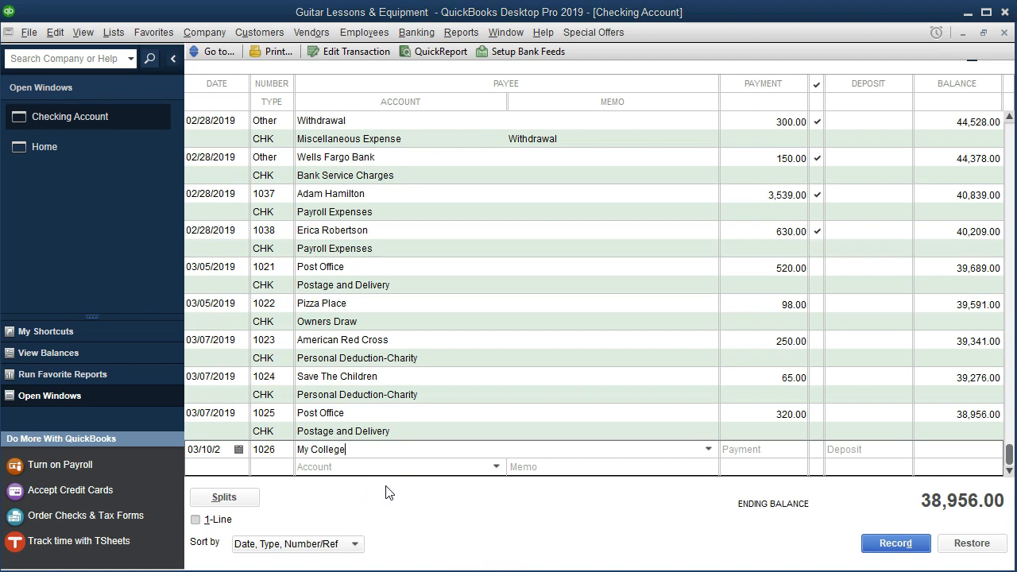
left_click(431, 191)
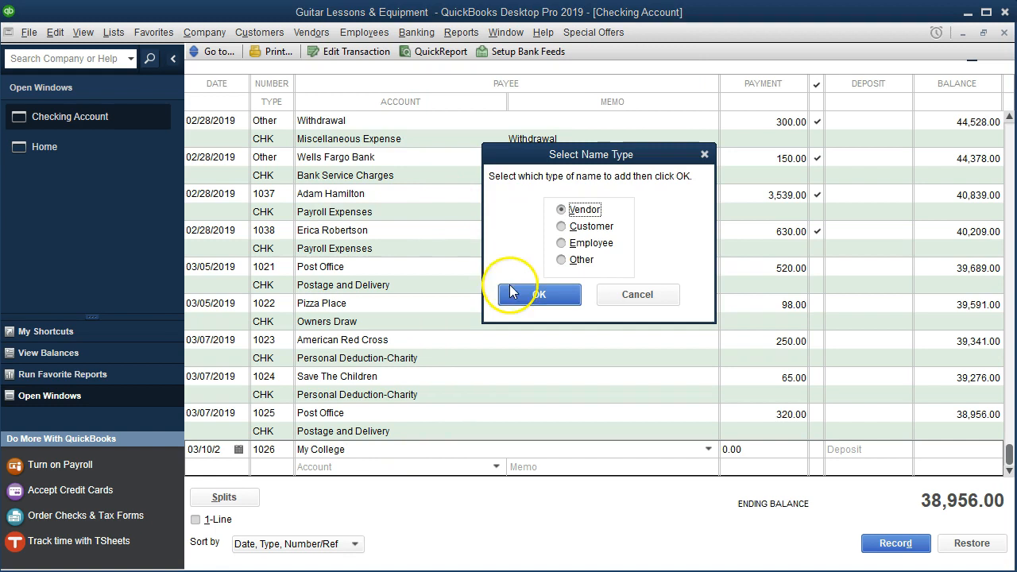
left_click(517, 295)
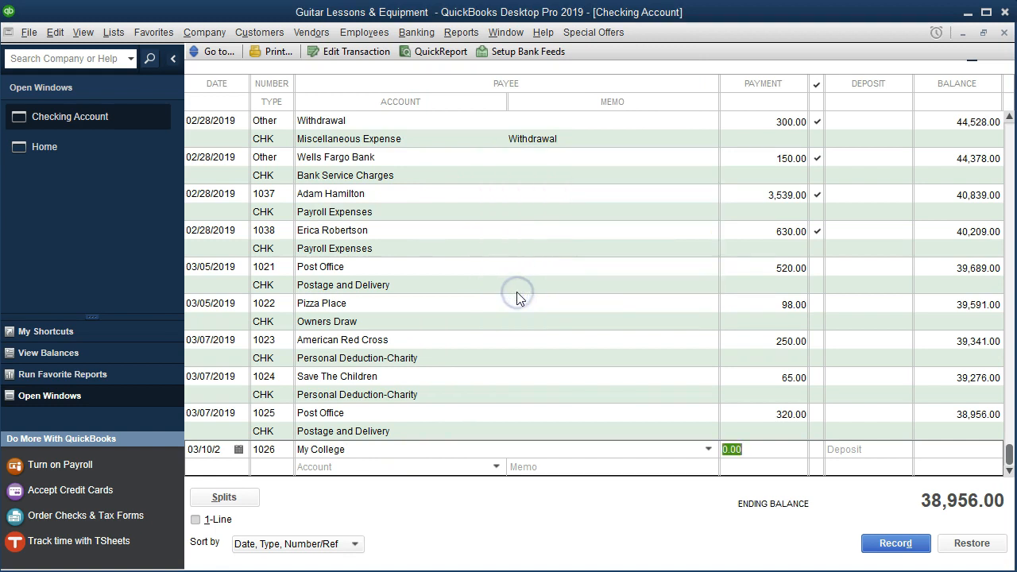
type("900")
key("Tab")
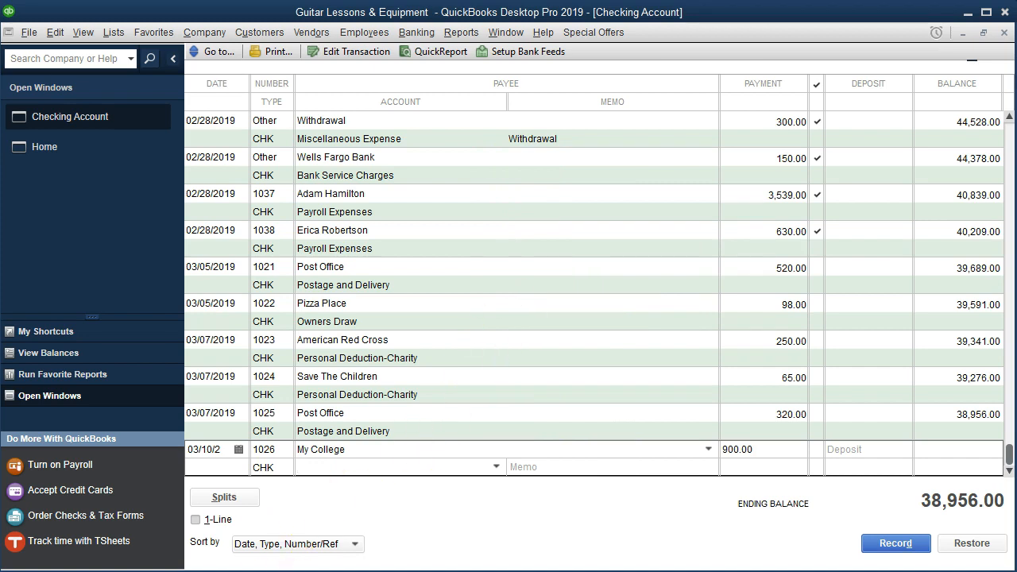
Assign the My College check to a new expense account named Personal Deduction-College Cost and save that account.
left_click(318, 468)
key("ctrl+v")
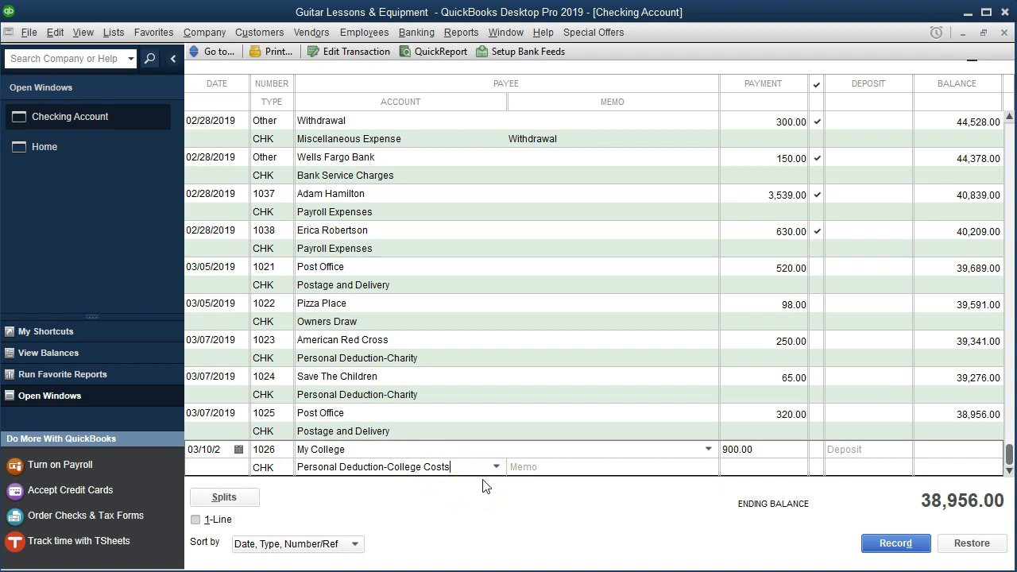
left_click(251, 508)
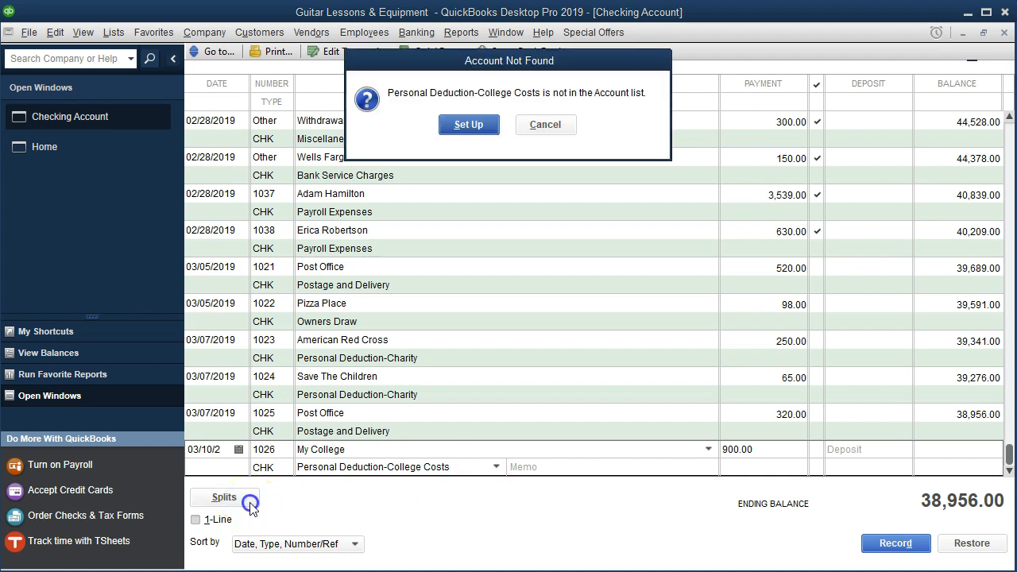
left_click(457, 129)
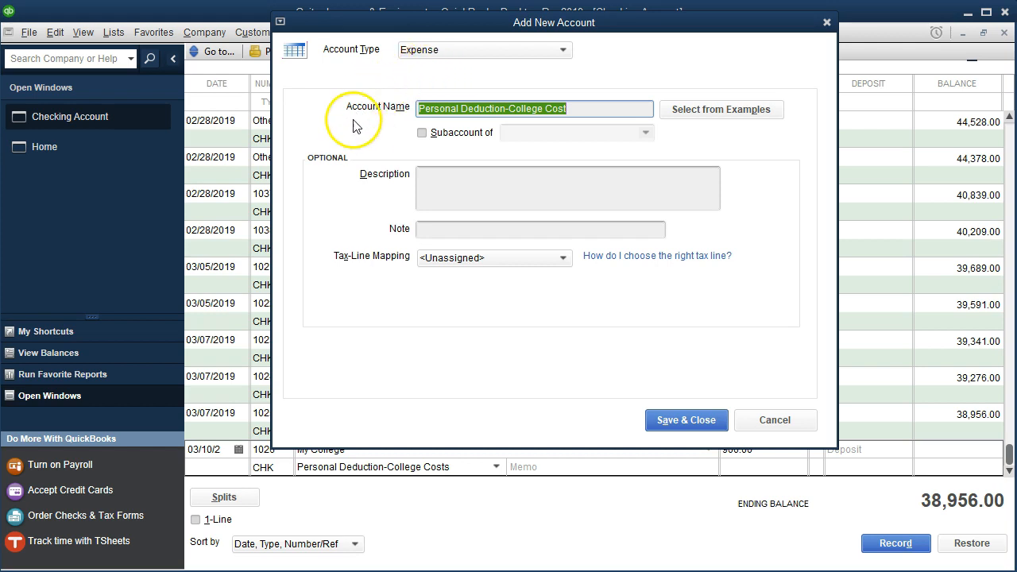
left_click(666, 425)
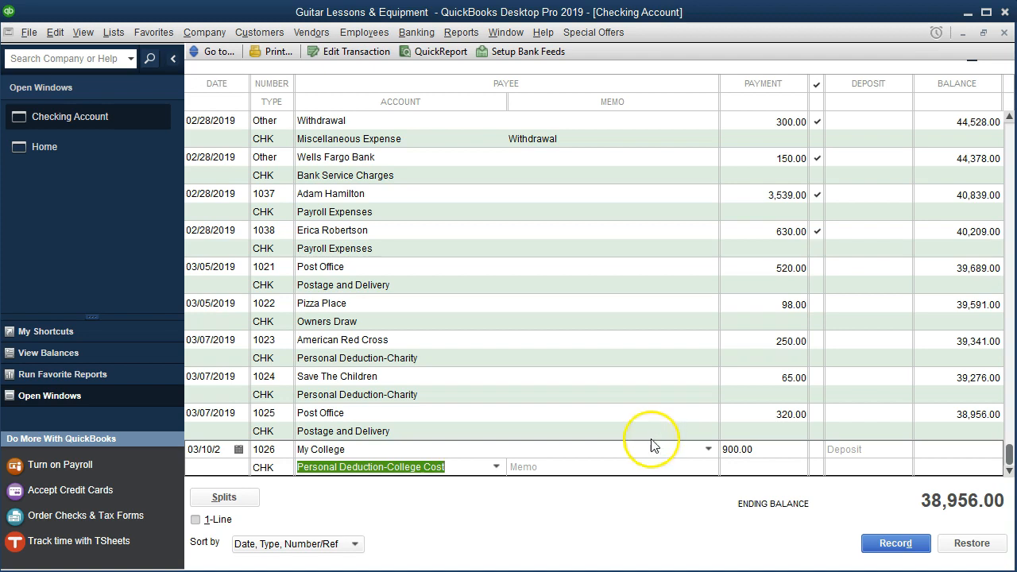
Assign the class Tax Deduction-Personal to the My College check's split line and record the check, keeping its number.
left_click(224, 497)
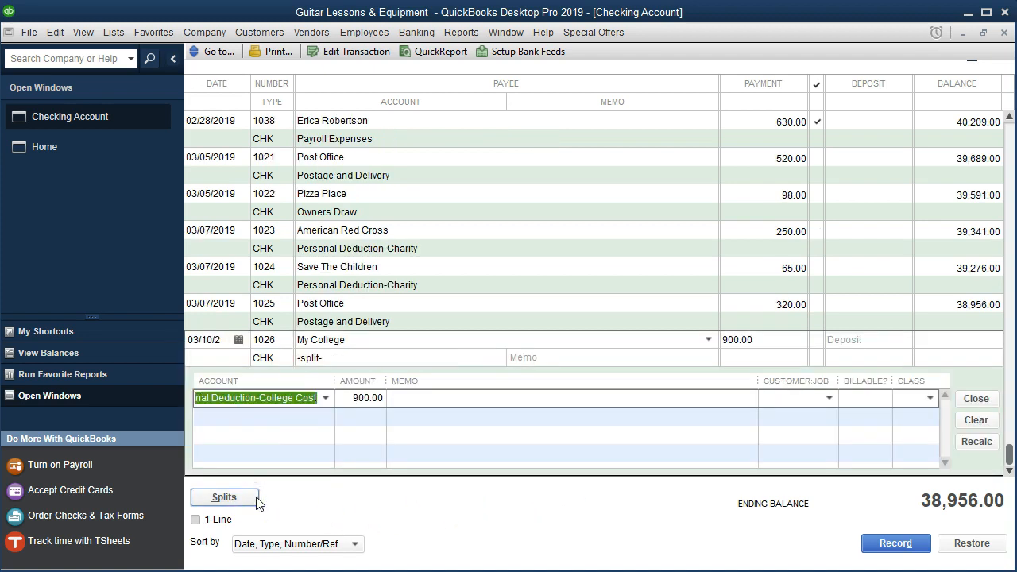
left_click(930, 399)
left_click(918, 463)
left_click(916, 460)
left_click_drag(892, 381, 695, 381)
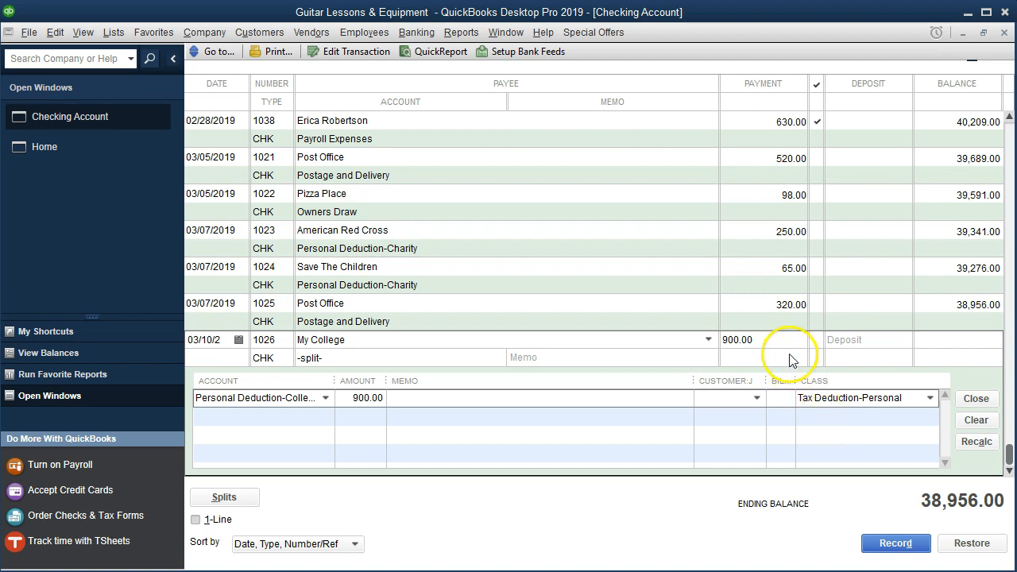
left_click(778, 336)
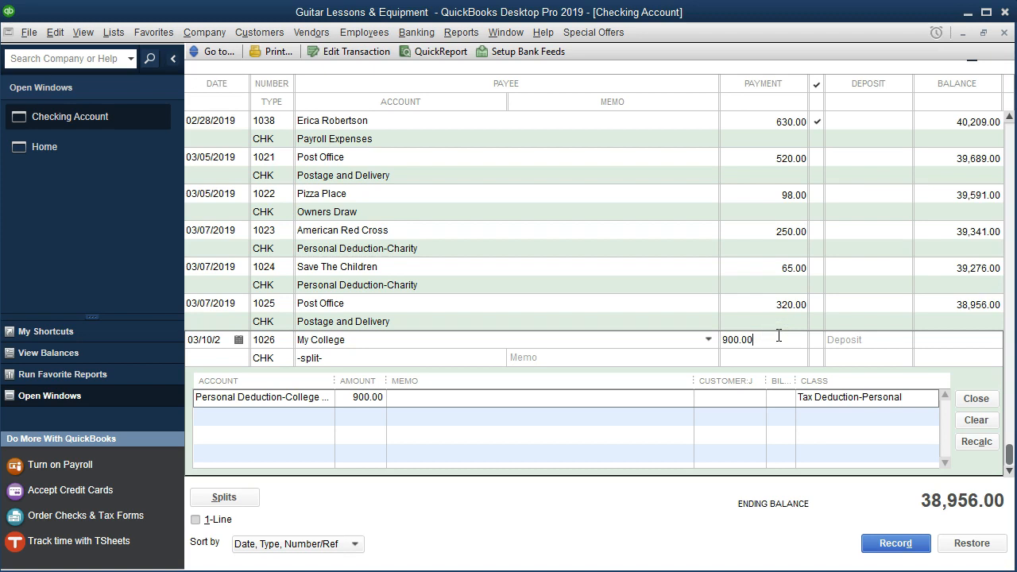
key("Return")
left_click(471, 220)
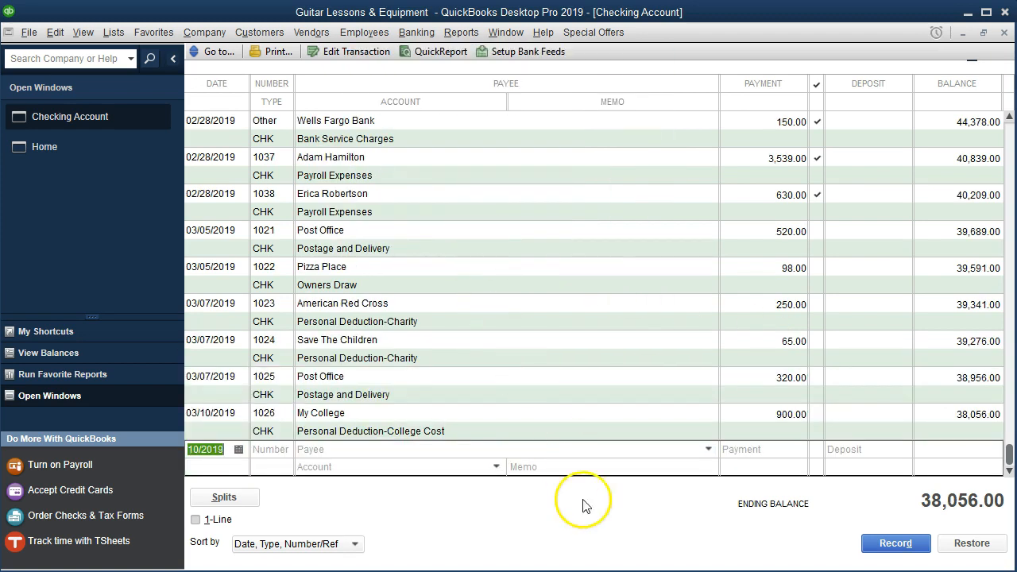
Highlight the 3/10 check 1026 My College row on the March bank statement in Acrobat Reader and return to QuickBooks.
key("alt+Tab")
left_click_drag(442, 358, 896, 357)
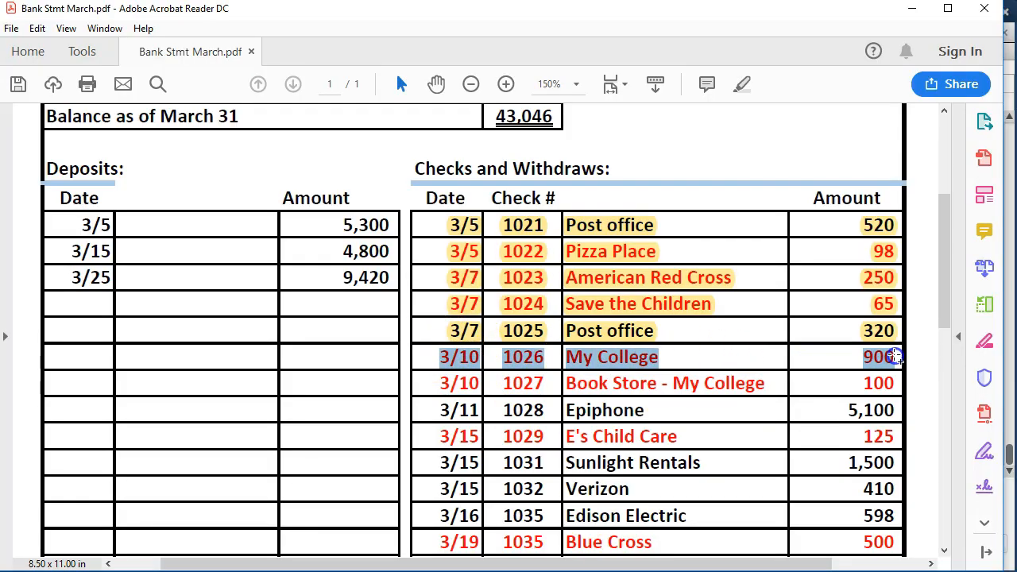
right_click(517, 362)
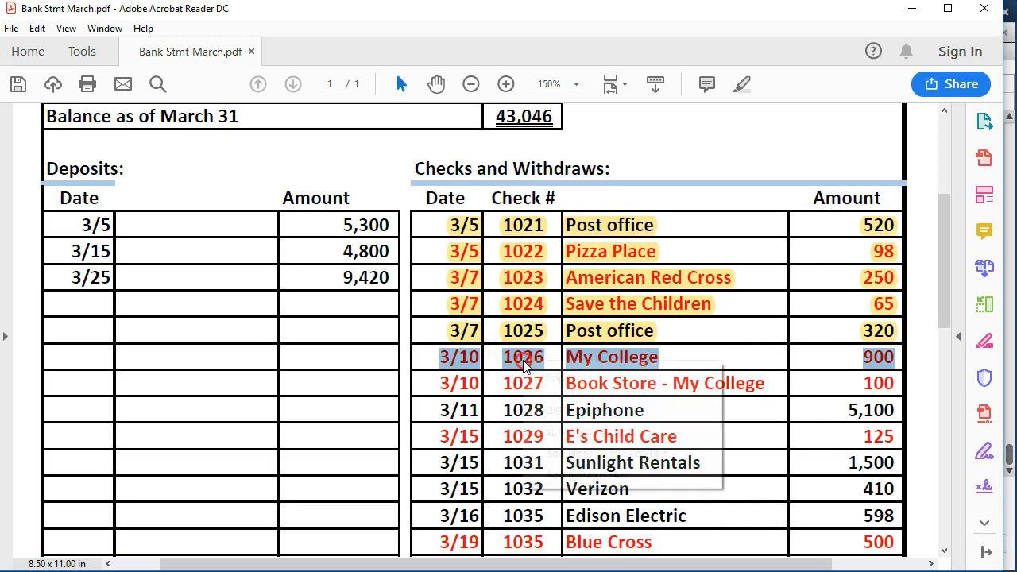
left_click(560, 408)
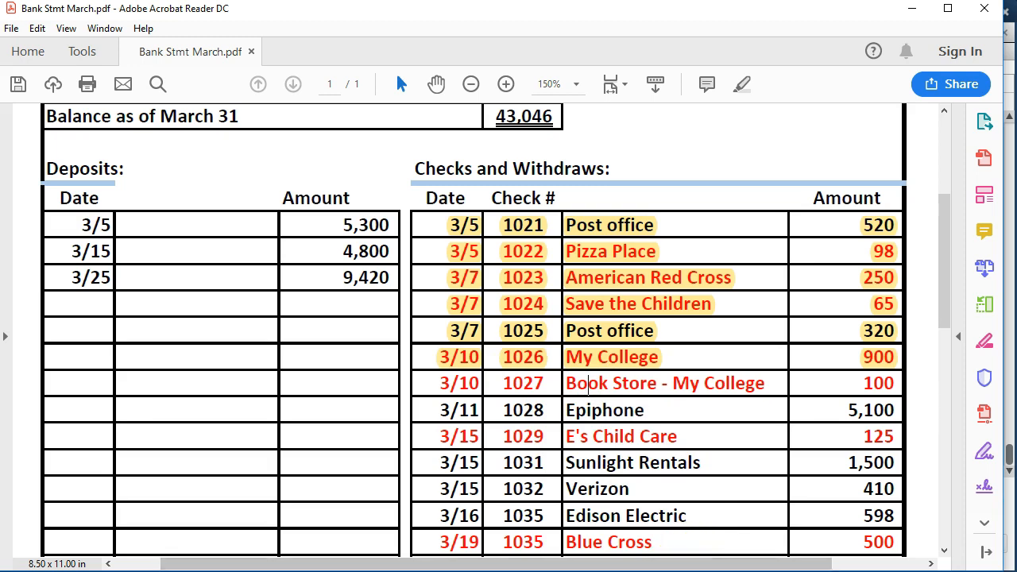
left_click(588, 569)
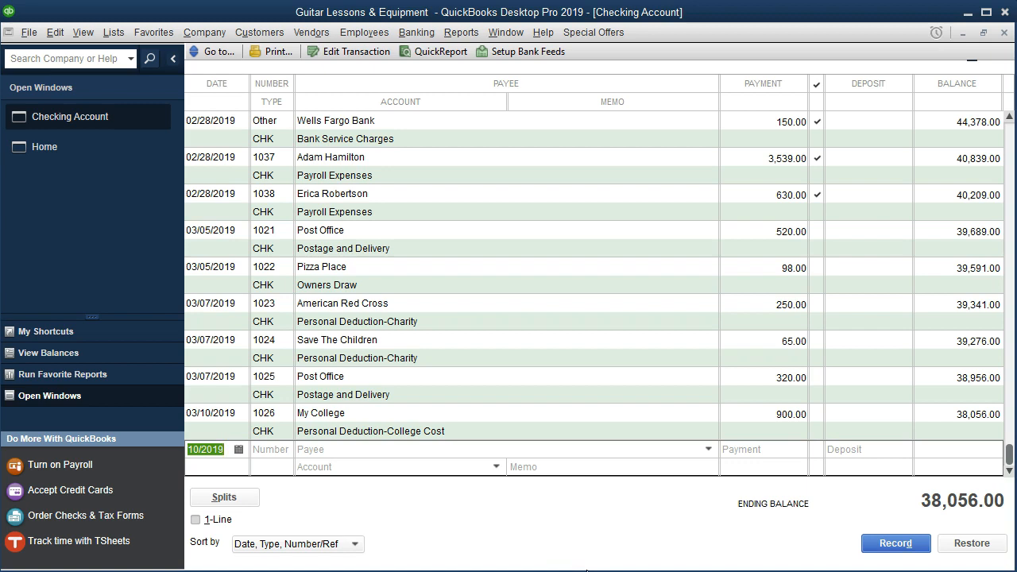
Start check 1027 dated 03/10/2019 in the checking register with Book Store - My College as the payee, quick-adding it as a vendor.
key("Tab")
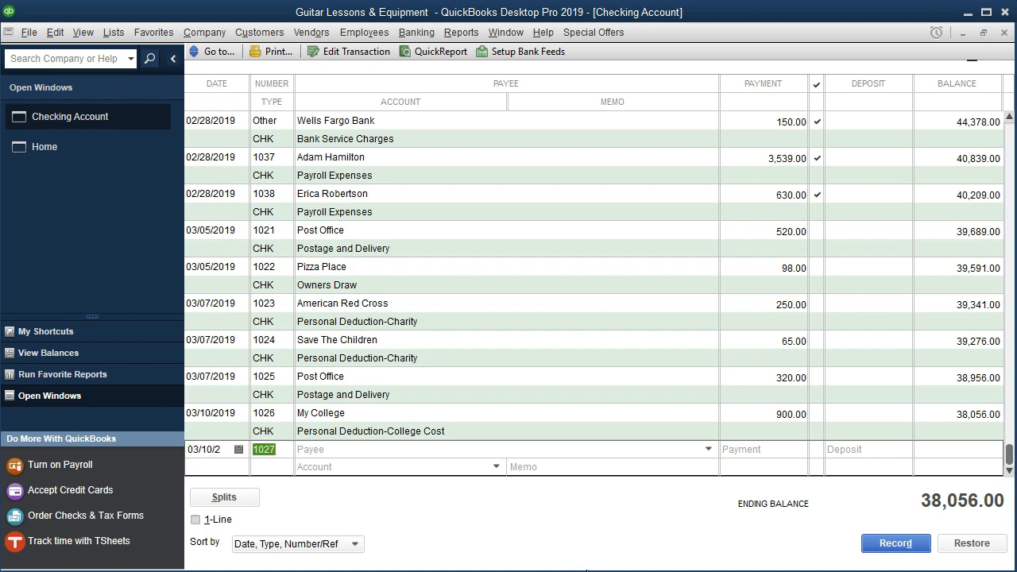
key("Tab")
left_click(581, 556)
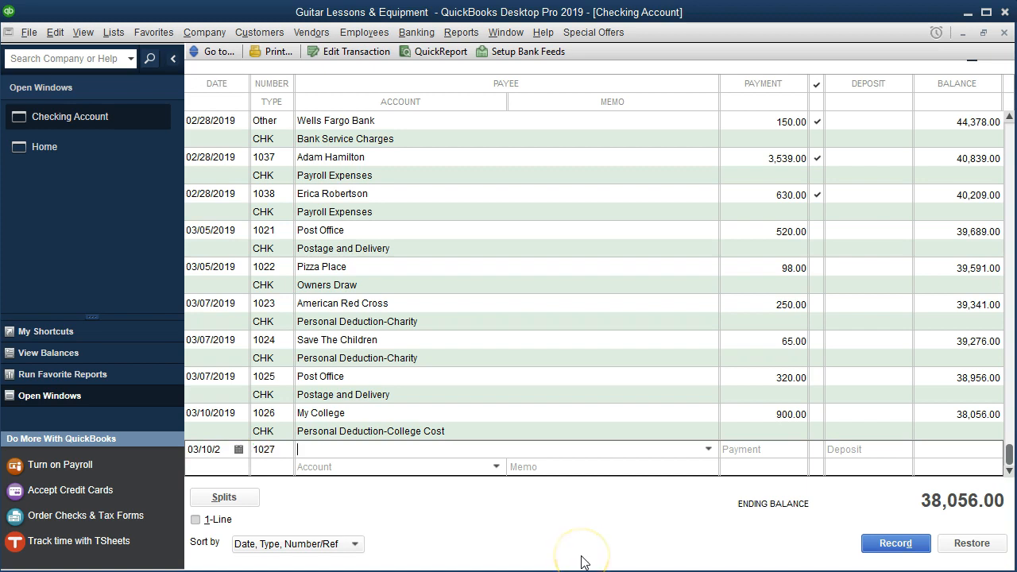
type("Book Store - Moy Co")
key("BackSpace")
key("BackSpace")
key("BackSpace")
key("BackSpace")
key("BackSpace")
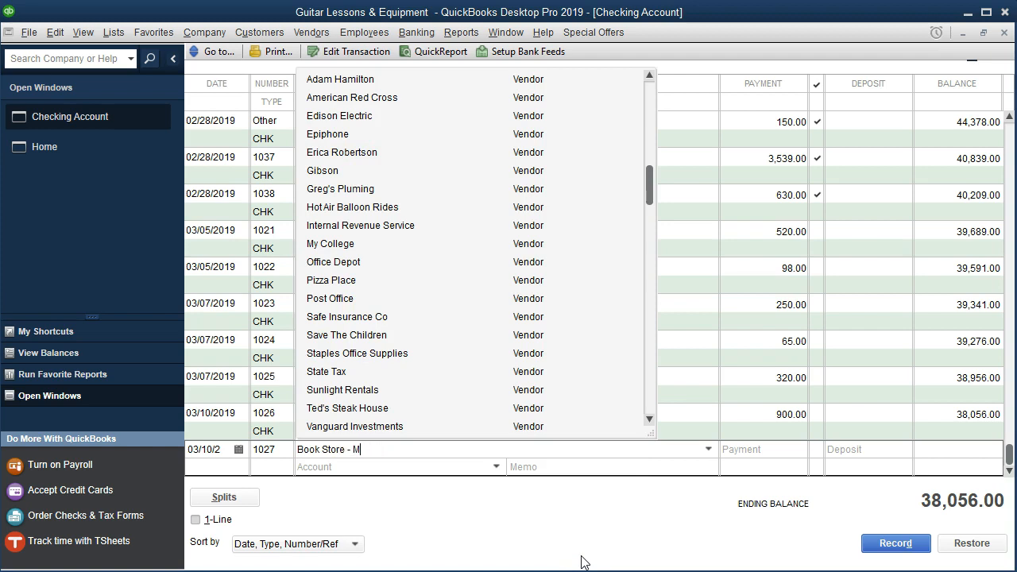
type("y College")
key("Tab")
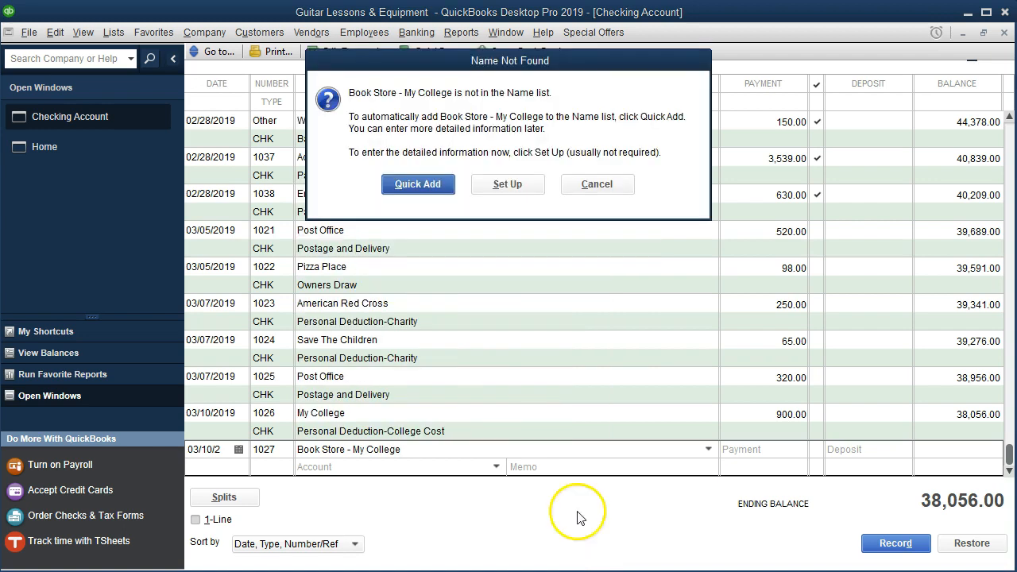
left_click(419, 186)
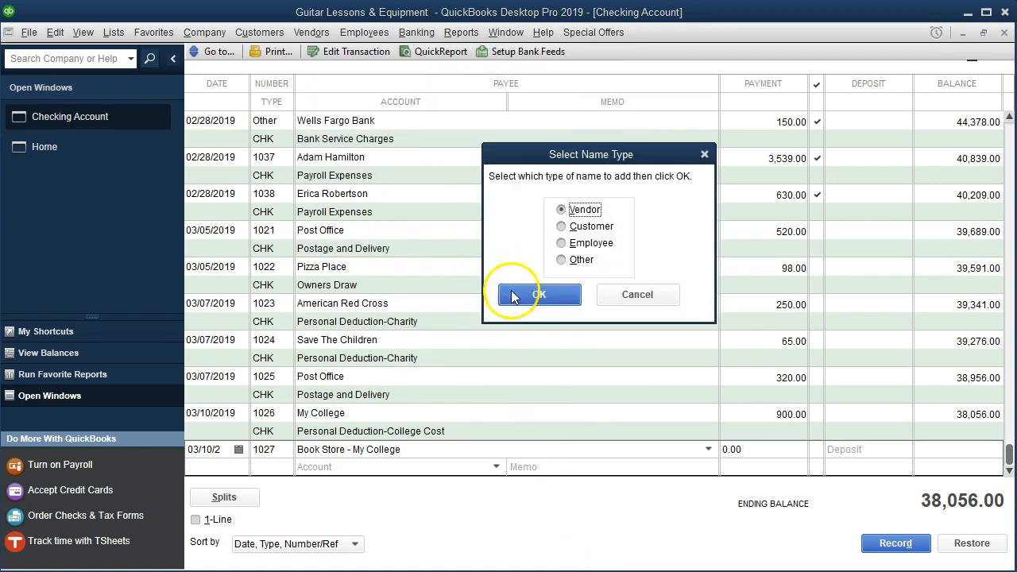
left_click(447, 294)
Set the Book Store - My College payment to 100.00 under Personal Deduction-College Cost and record the check, keeping its number.
type("100")
key("Tab")
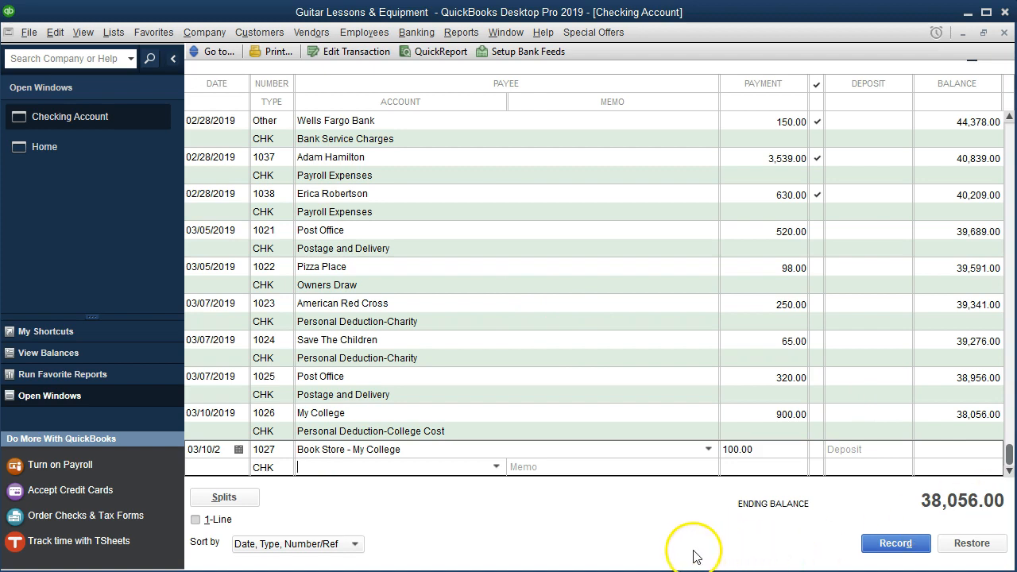
type("Personal Deduction-Charity")
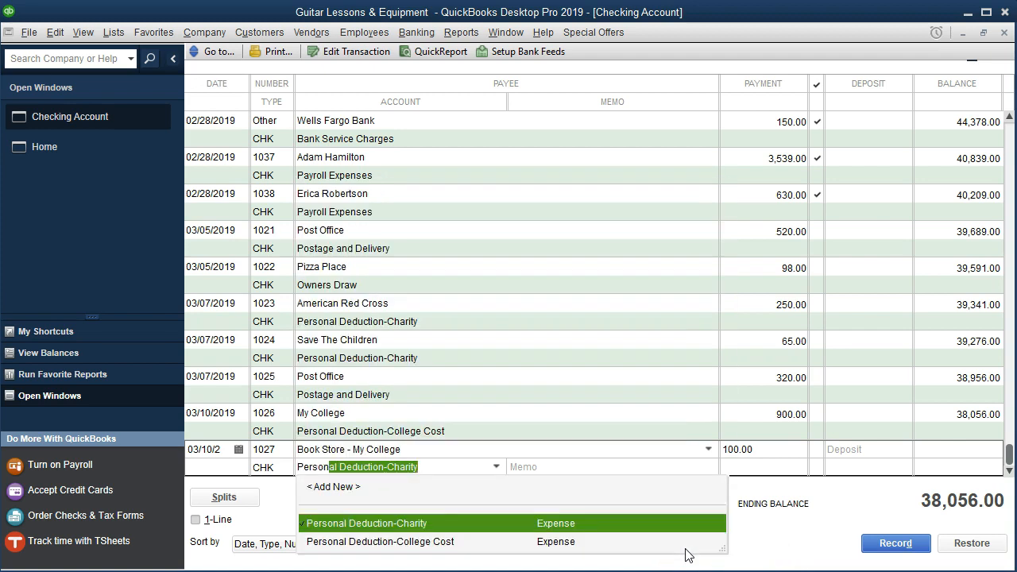
key("Down")
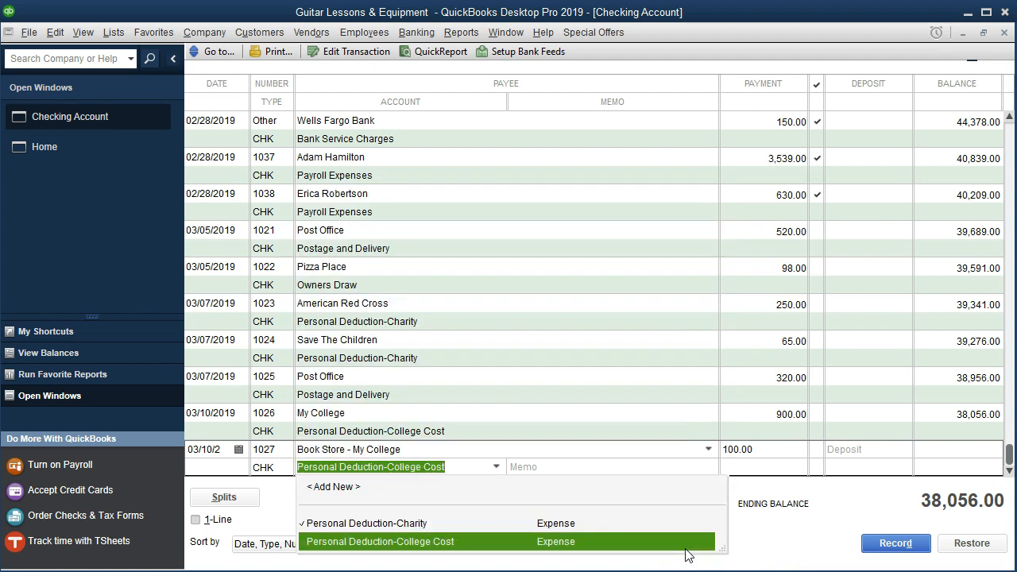
left_click(492, 541)
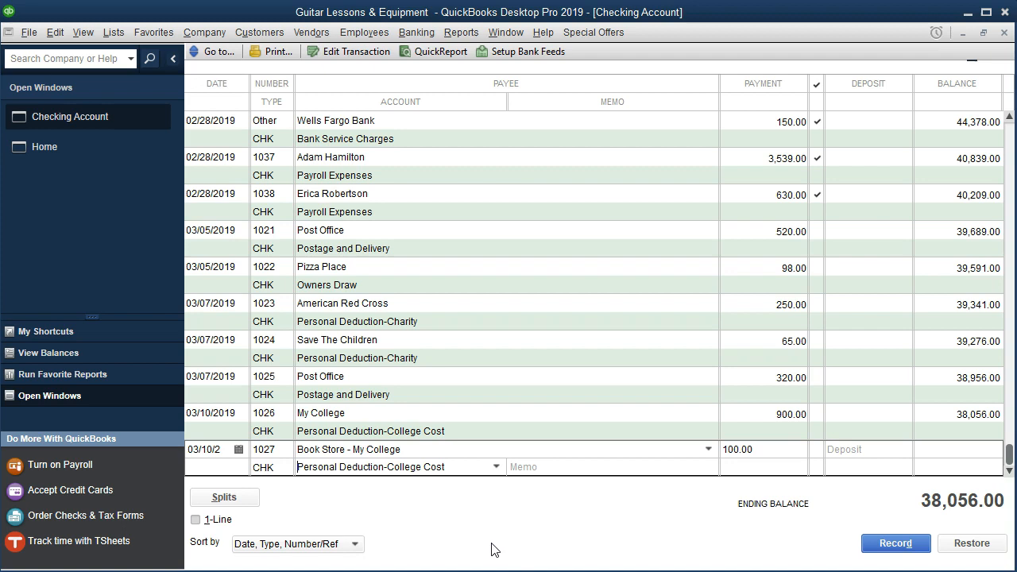
left_click(893, 544)
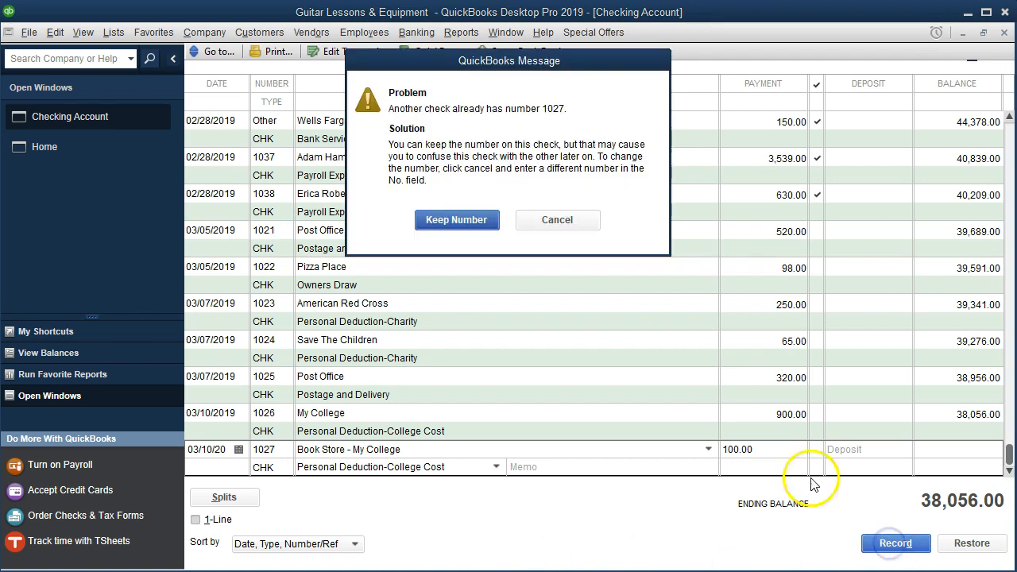
left_click(475, 224)
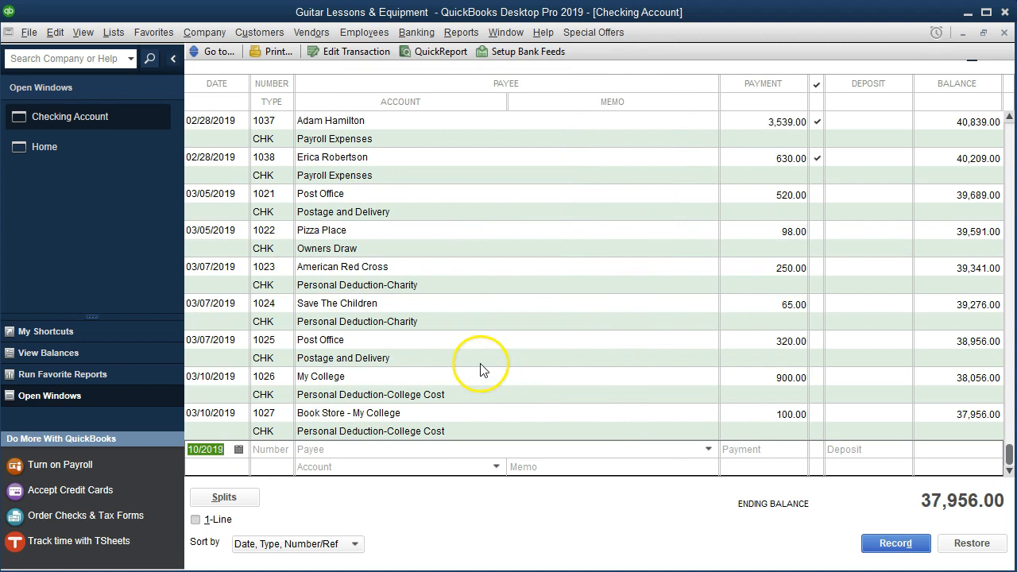
Run a standard Profit & Loss report for 01/01/2019 to 12/31/2019 and examine the Personal Deduction-College Cost amount.
left_click(461, 32)
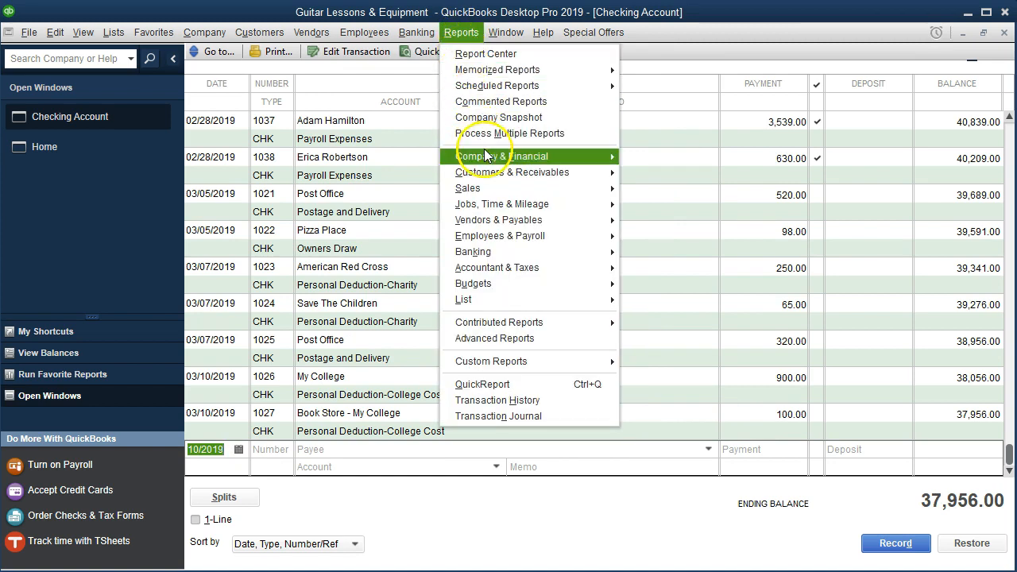
mouse_move(496, 156)
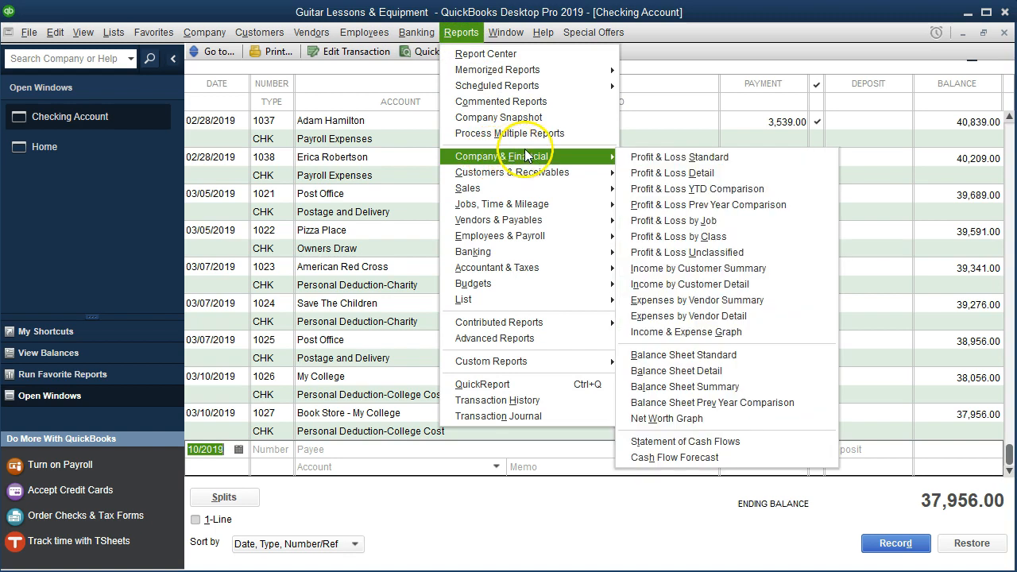
left_click(638, 159)
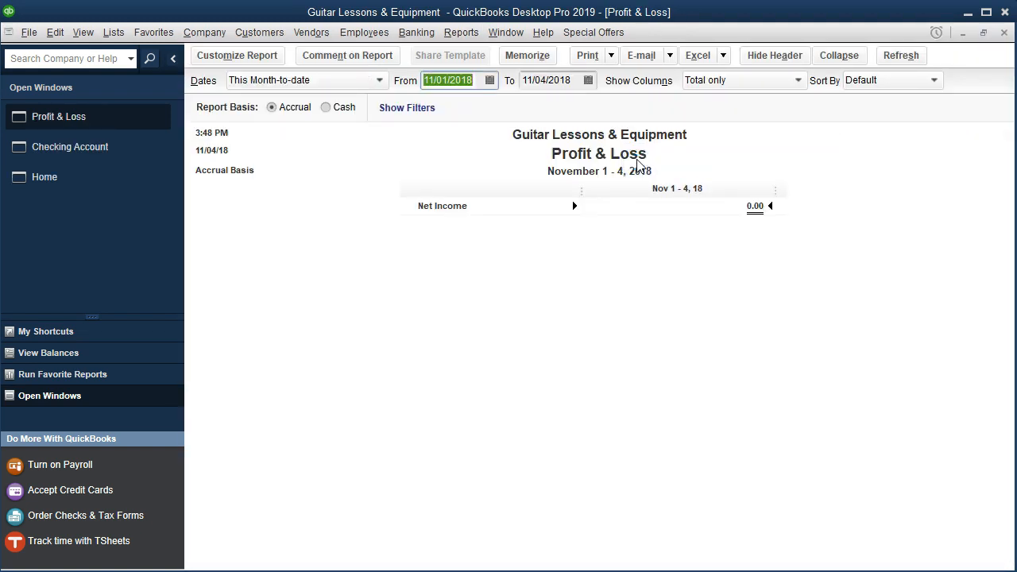
type("01")
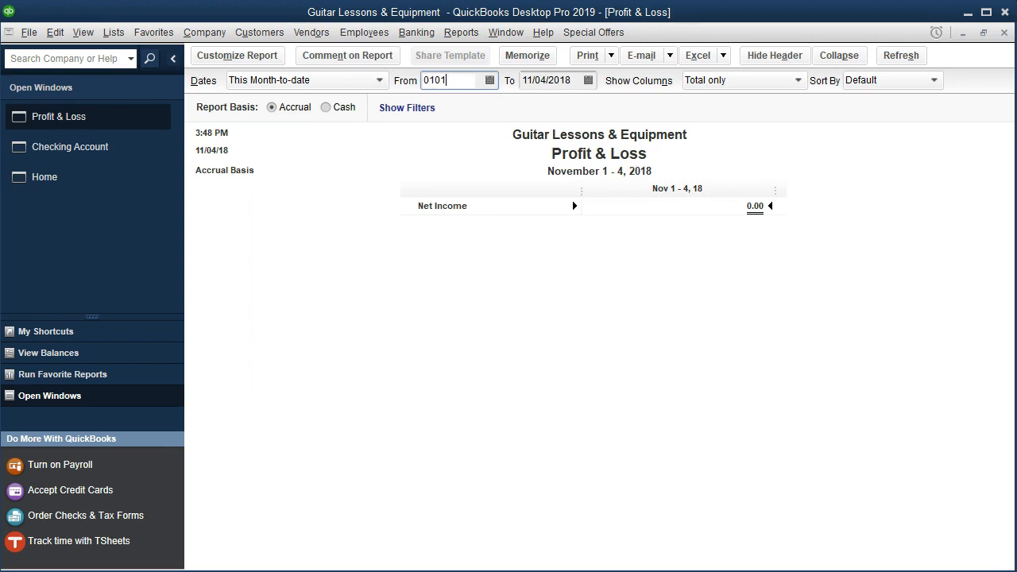
type("/01/2019")
key("Tab")
type("123119")
key("Tab")
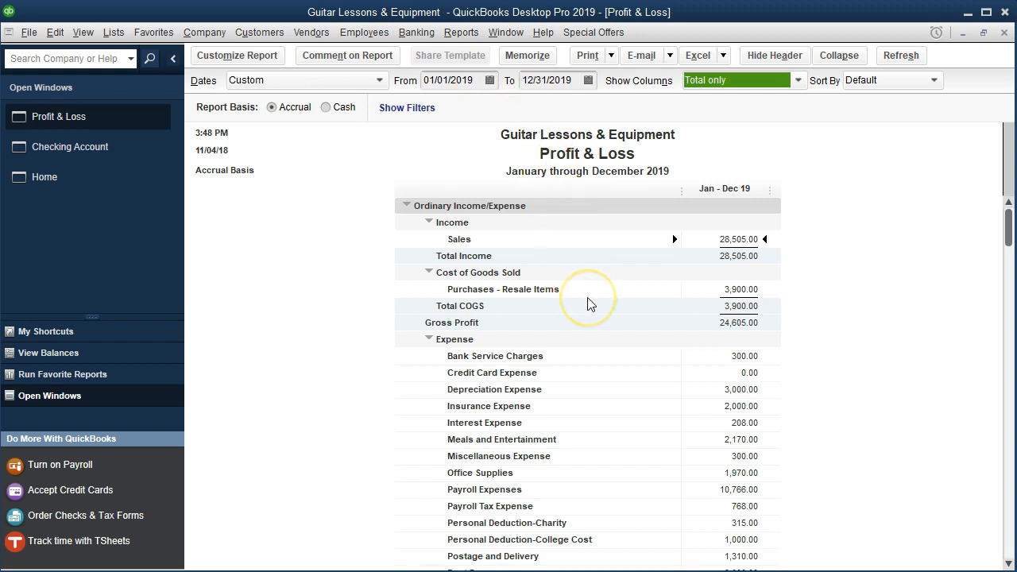
scroll(587, 305, "down", 4)
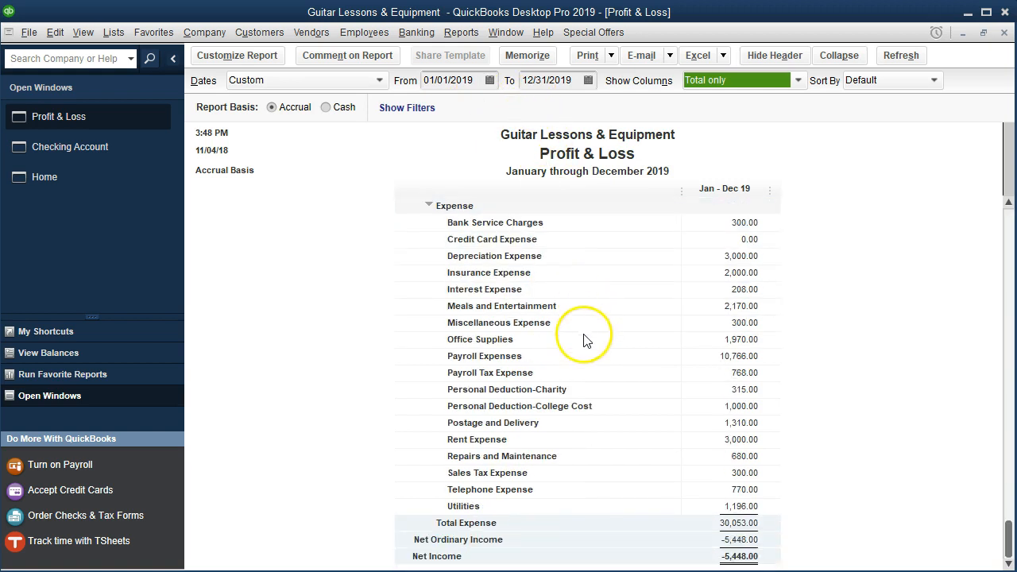
left_click(706, 413)
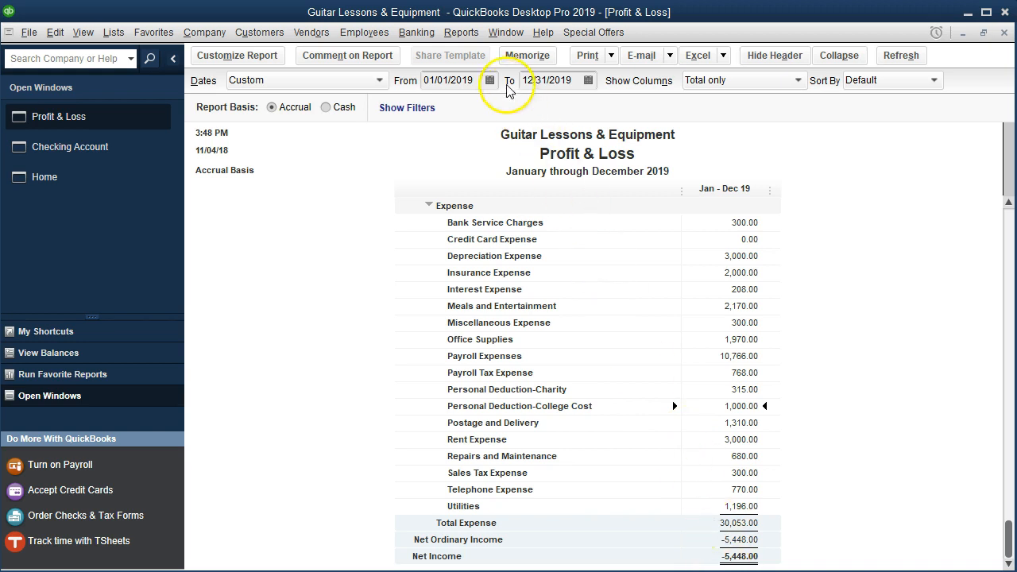
Run the Profit & Loss by Class report for 01/01/2019 to 12/31/2019.
left_click(462, 35)
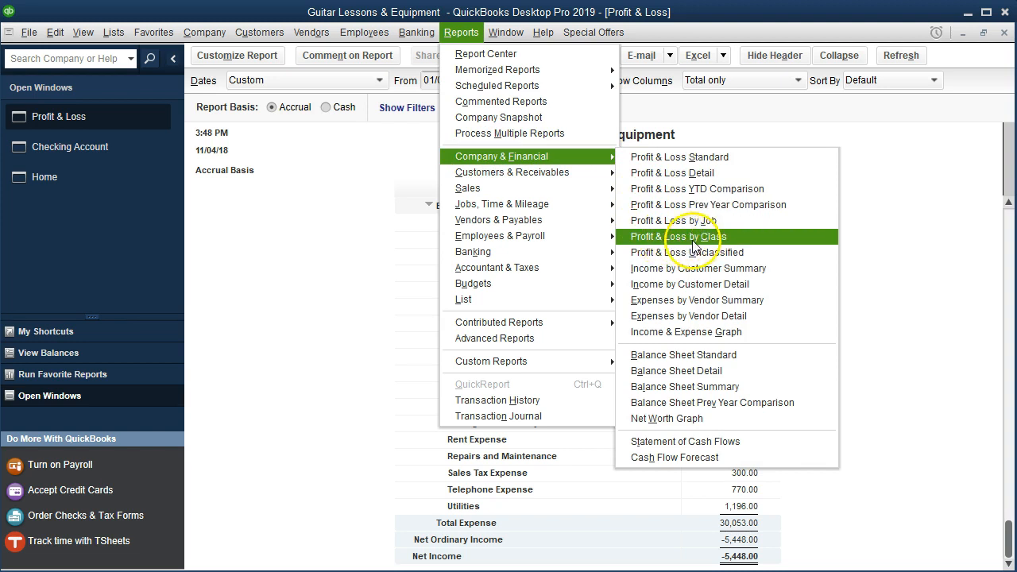
left_click(720, 242)
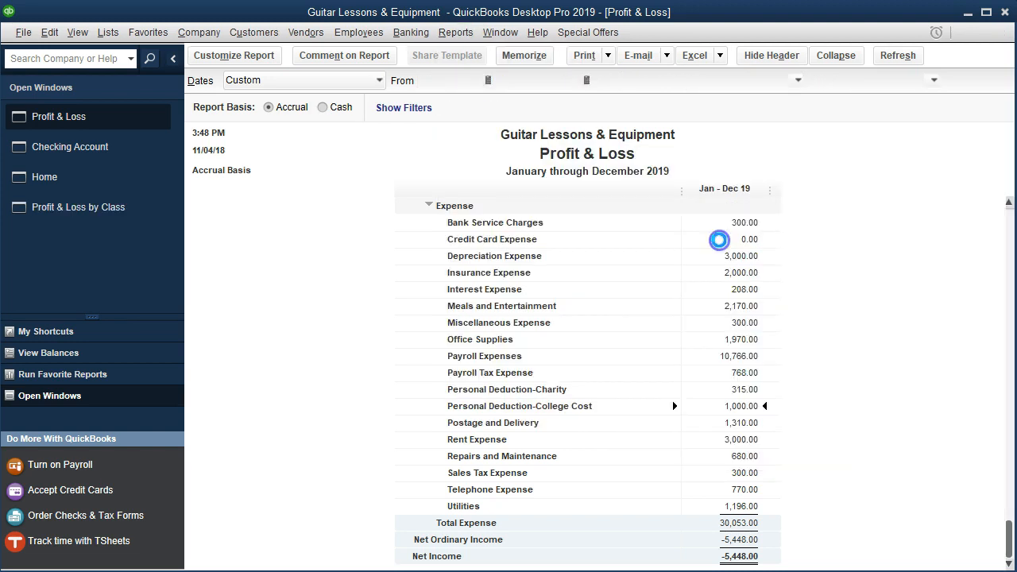
key("Tab")
type("0")
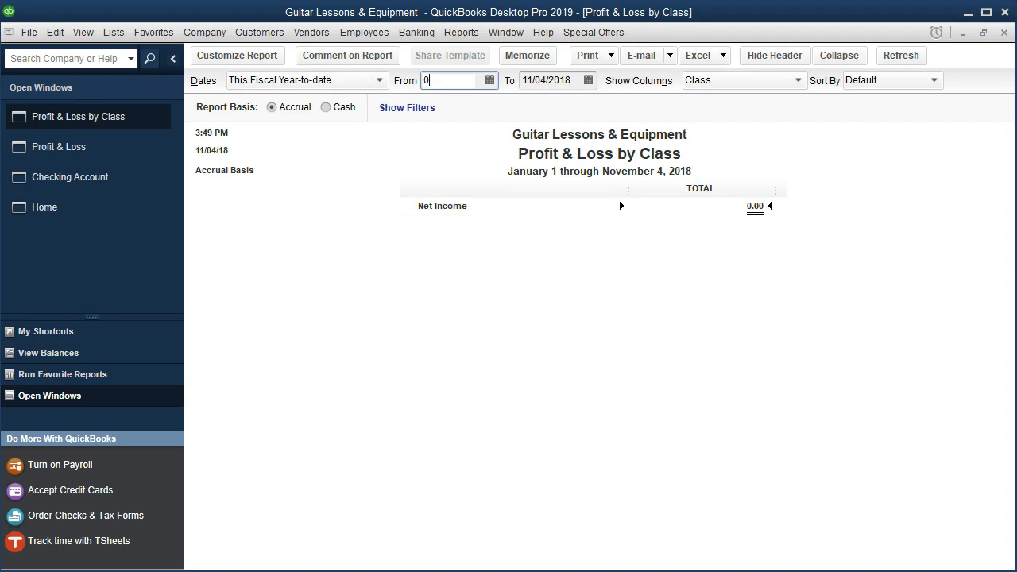
type("1/01/2019")
key("Tab")
type("123119")
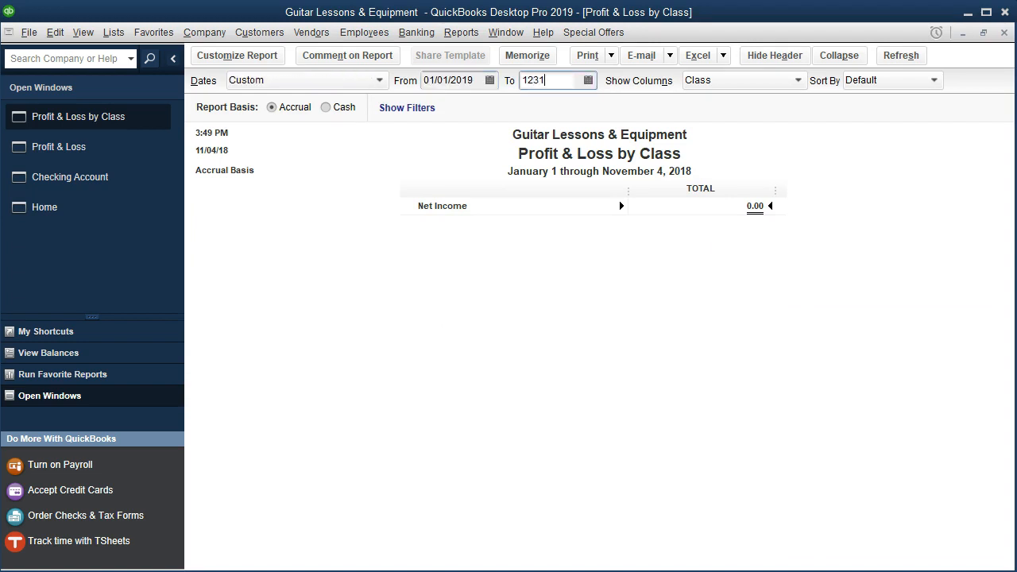
key("Tab")
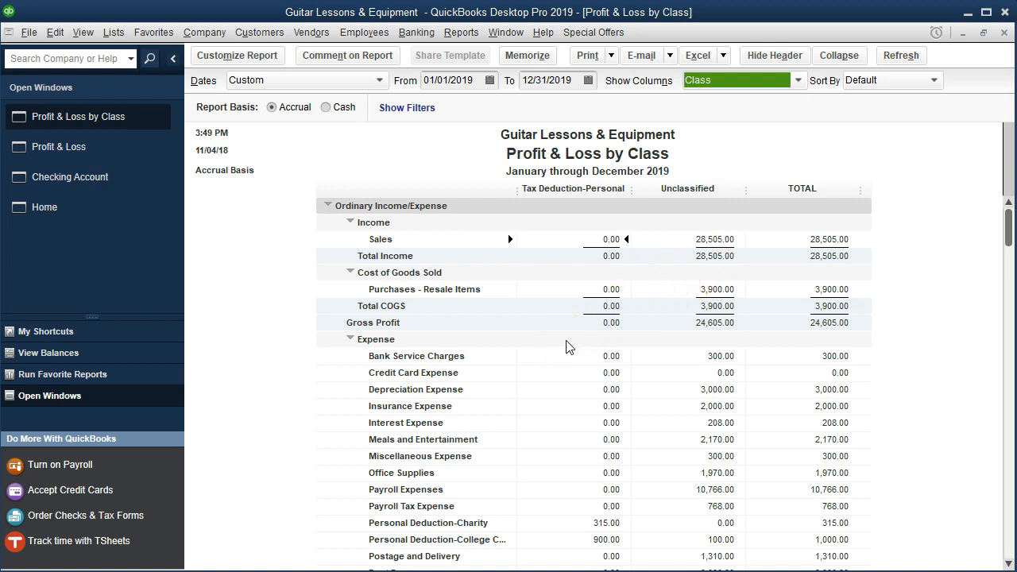
Review the personal deduction rows by class and drill down from the unclassified college cost amount to the Book Store - My College check.
scroll(567, 346, "down", 2)
left_click(605, 423)
left_click(607, 444)
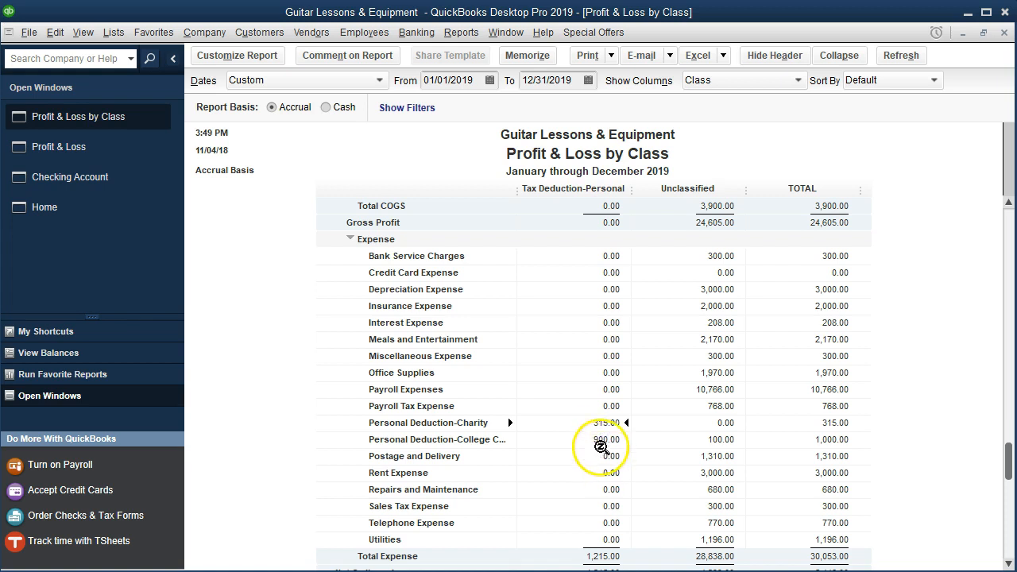
left_click(699, 441)
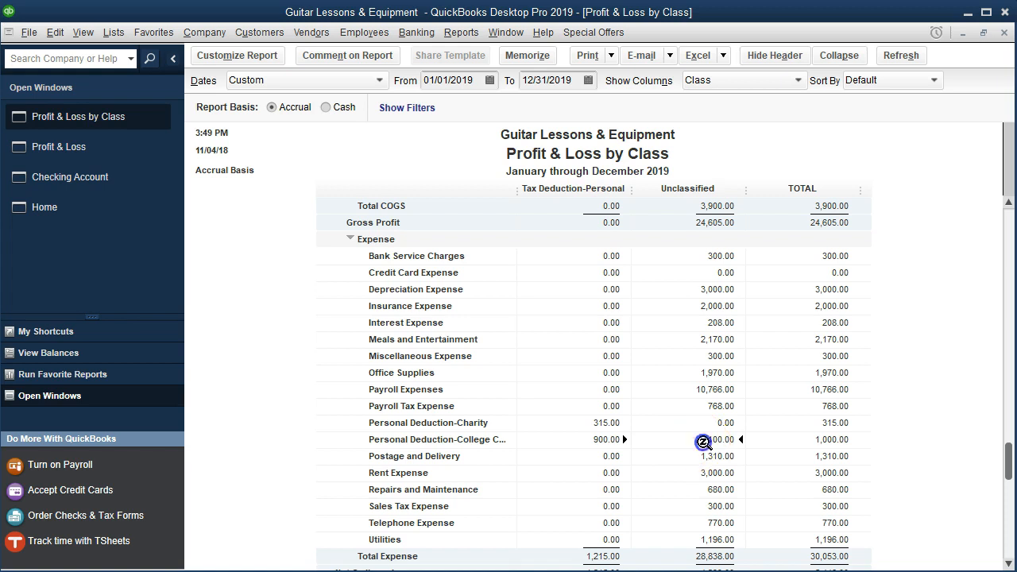
double_click(703, 443)
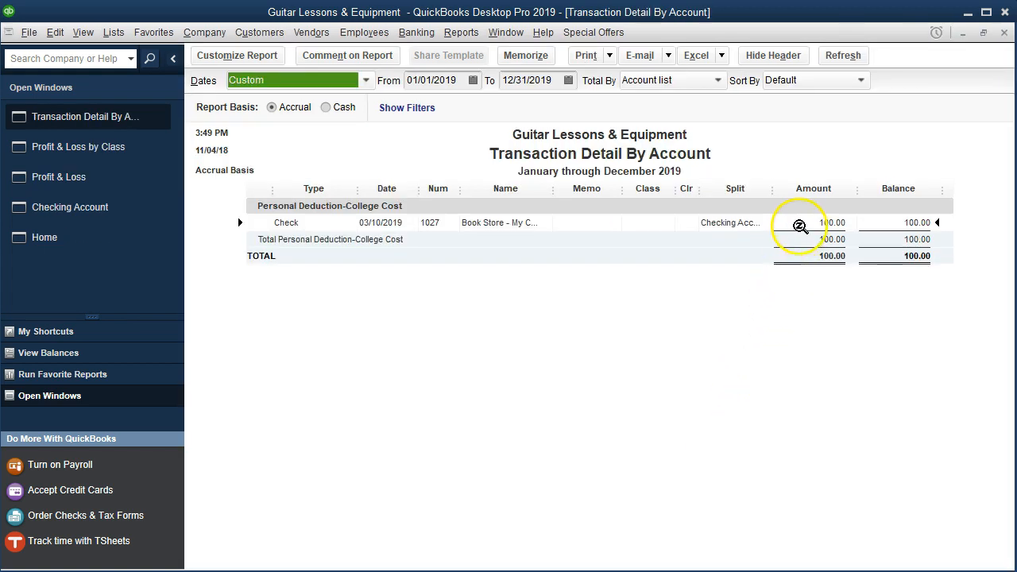
double_click(799, 225)
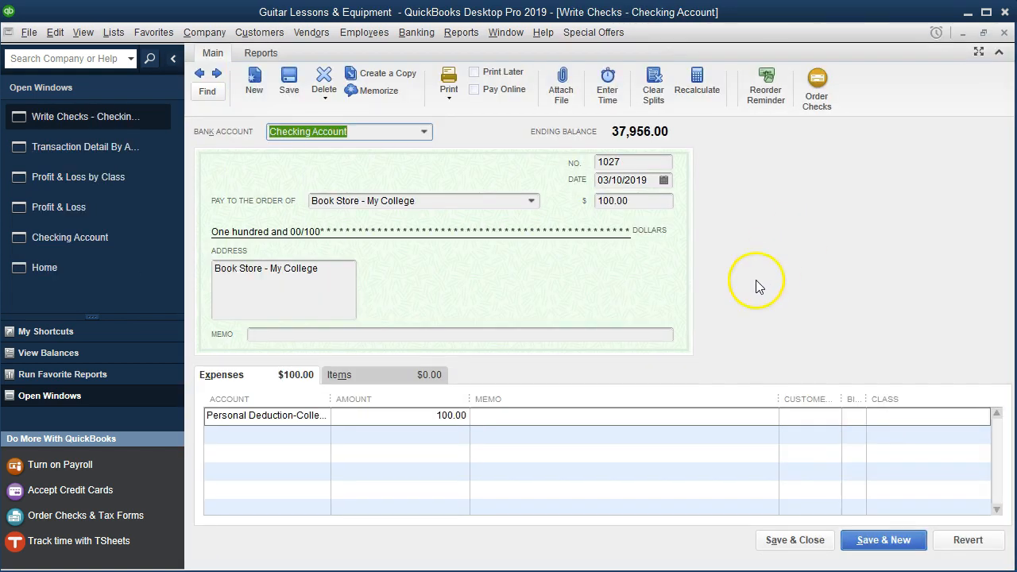
Assign the class Tax Deduction-Personal to the check's expense line, save and close it recording the changes, and close the transaction detail report.
left_click(915, 417)
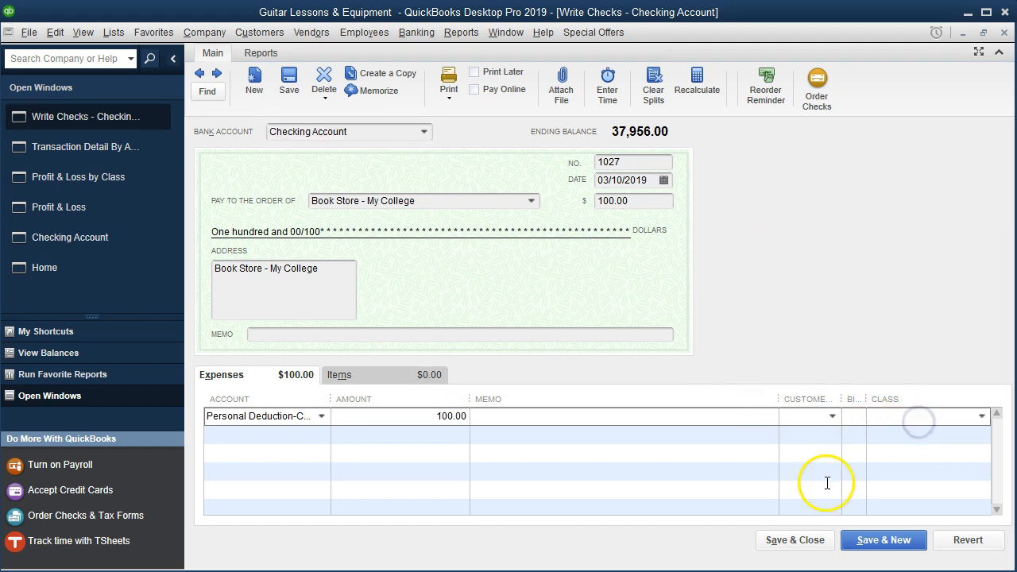
left_click(981, 416)
left_click(957, 477)
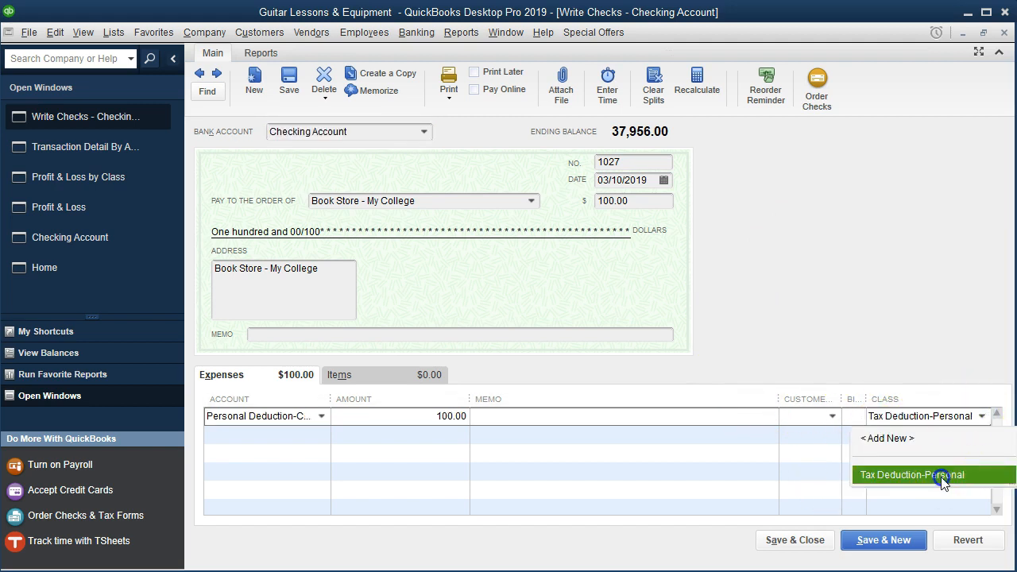
left_click(782, 545)
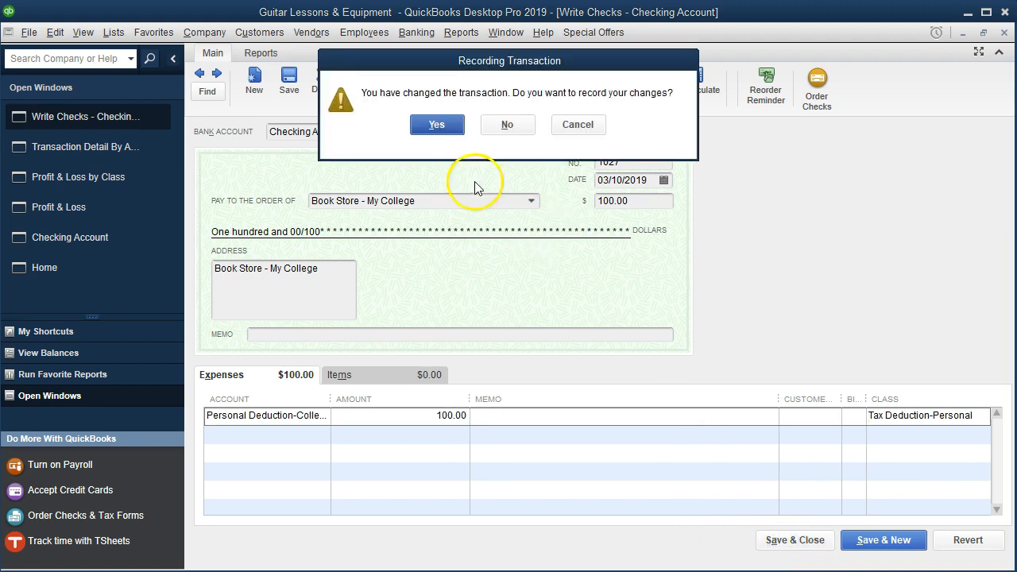
left_click(417, 128)
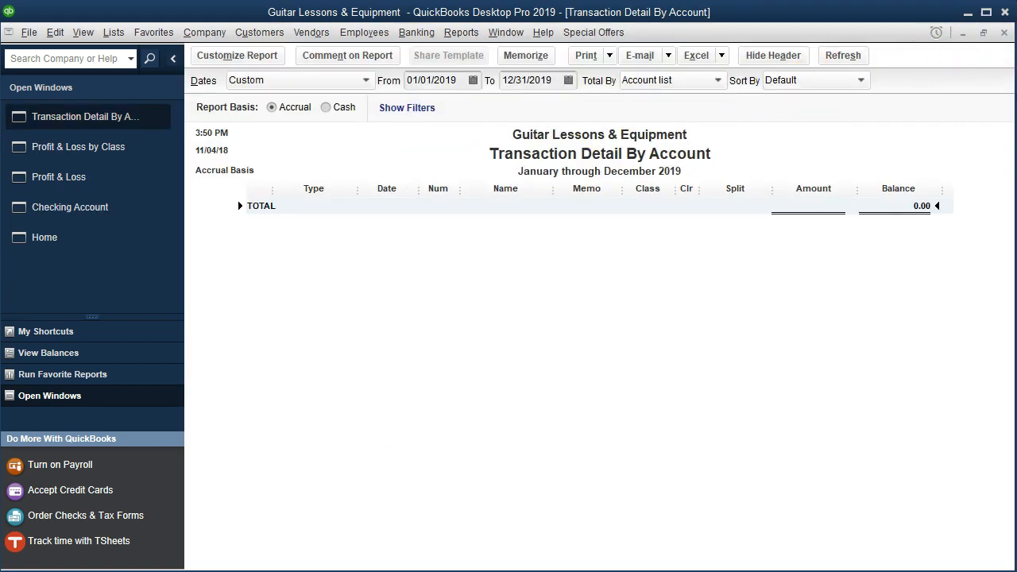
left_click(1005, 33)
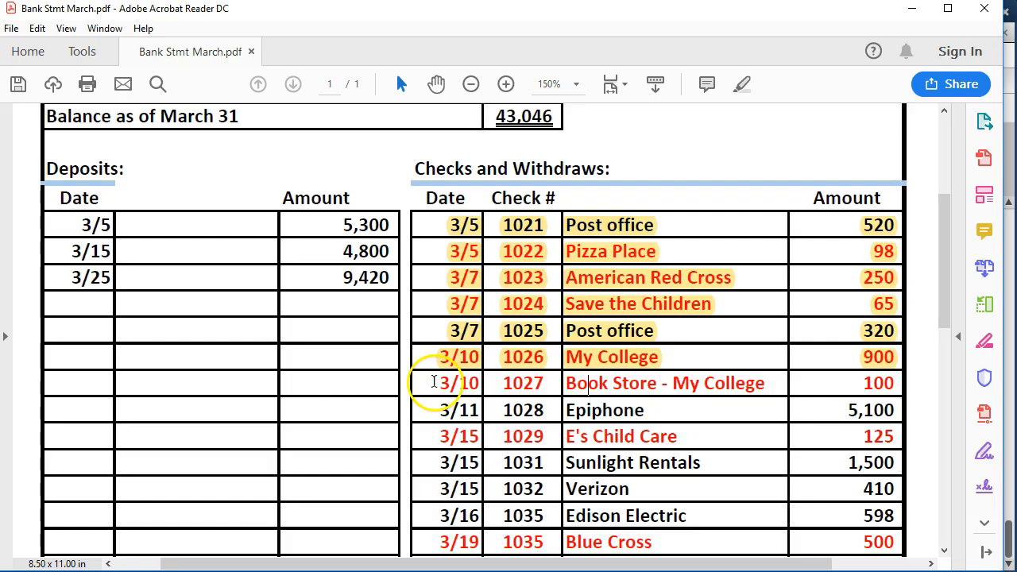
In Acrobat Reader, highlight the 3/10 check 1027 Book Store - My College row and look over the Epiphone and E's Child Care rows below.
left_click_drag(443, 381, 910, 381)
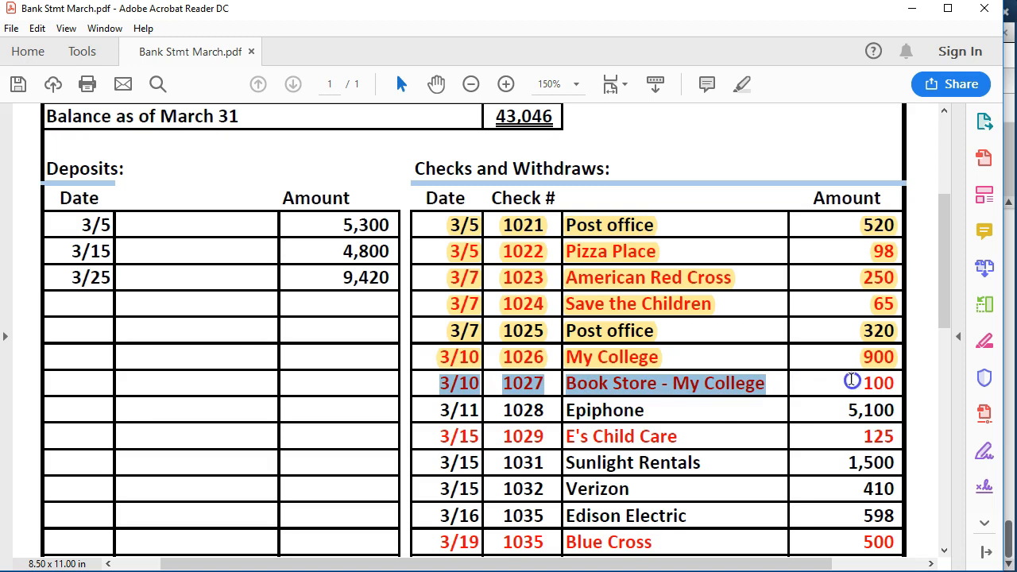
right_click(894, 384)
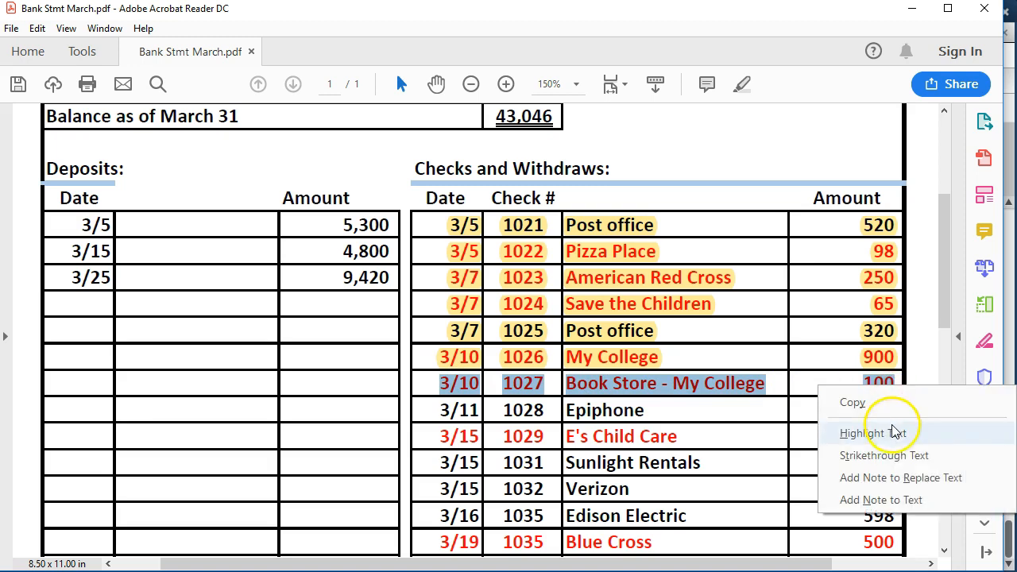
left_click(893, 431)
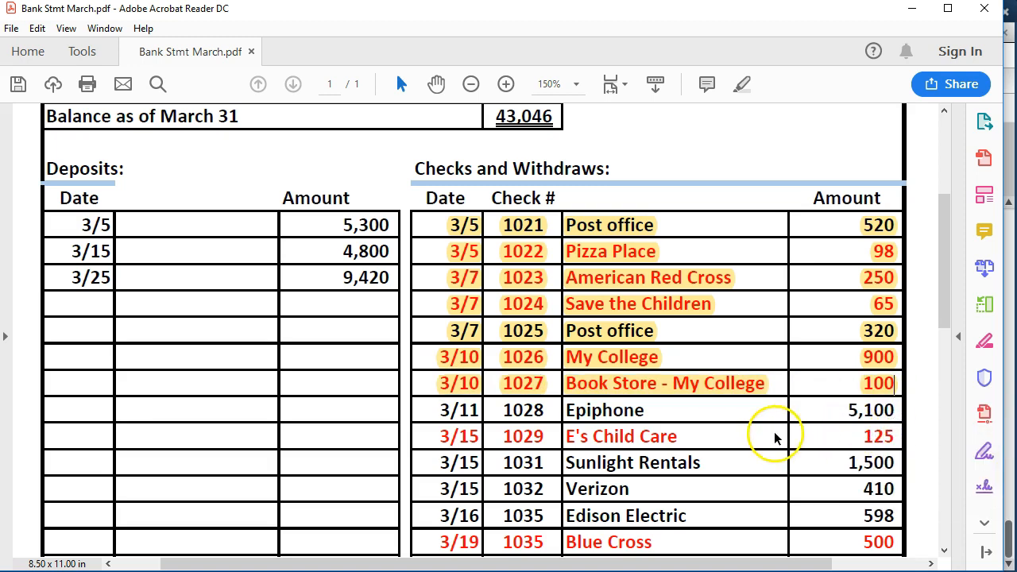
left_click(661, 413)
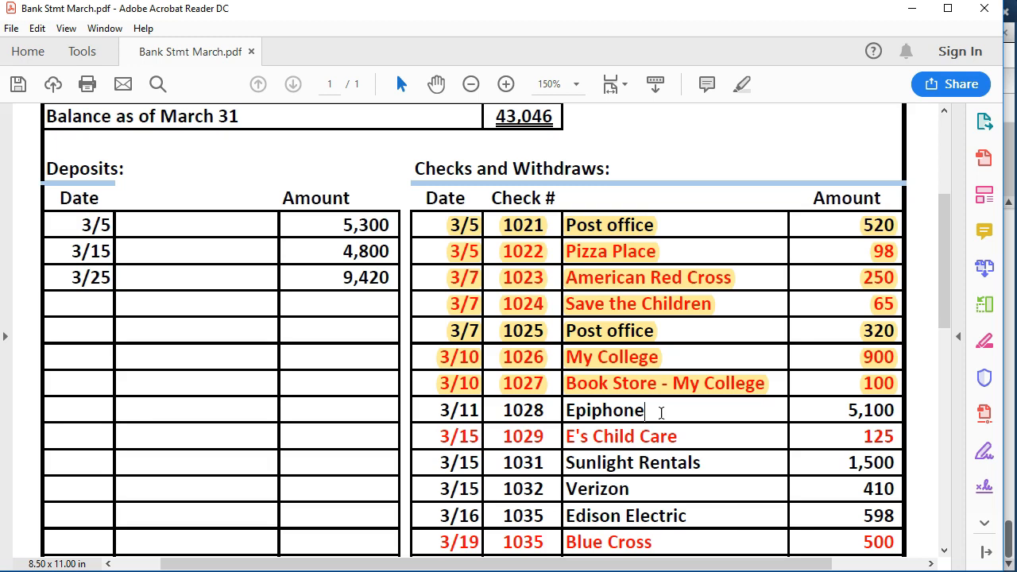
left_click(685, 436)
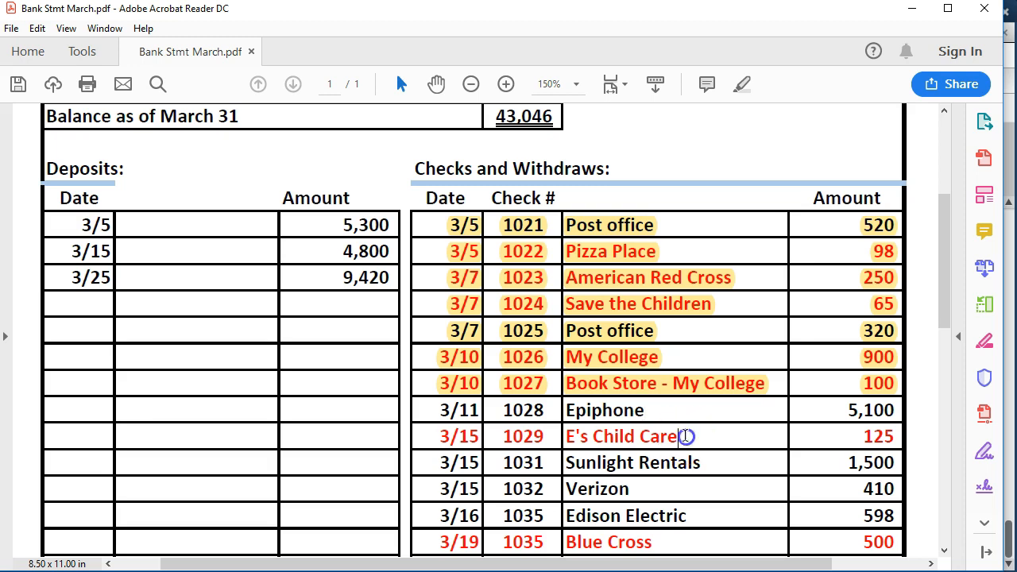